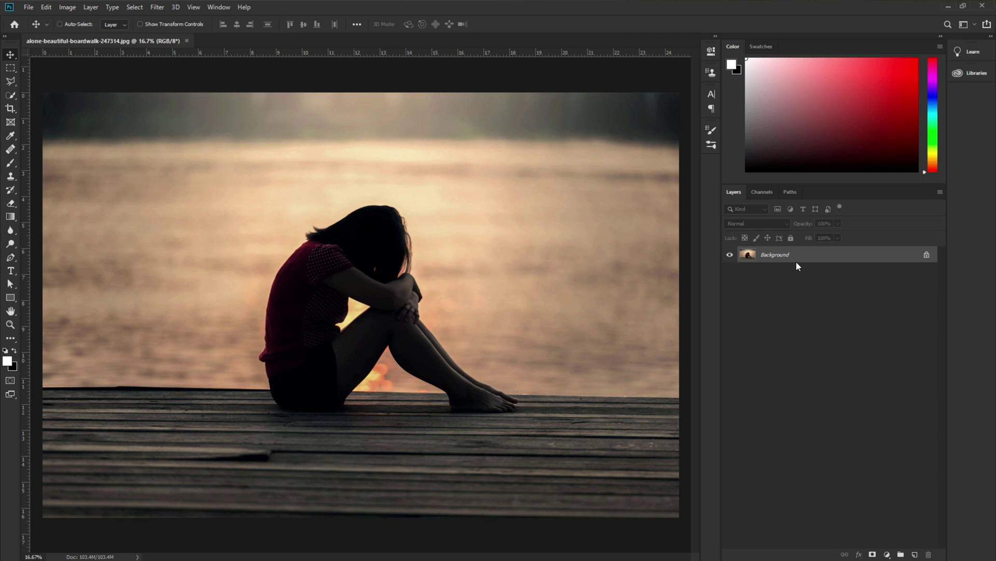
Duplicate the Background layer and select the seated woman on the copy with the Quick Selection tool.
{"action": "key", "text": "ctrl+j"}
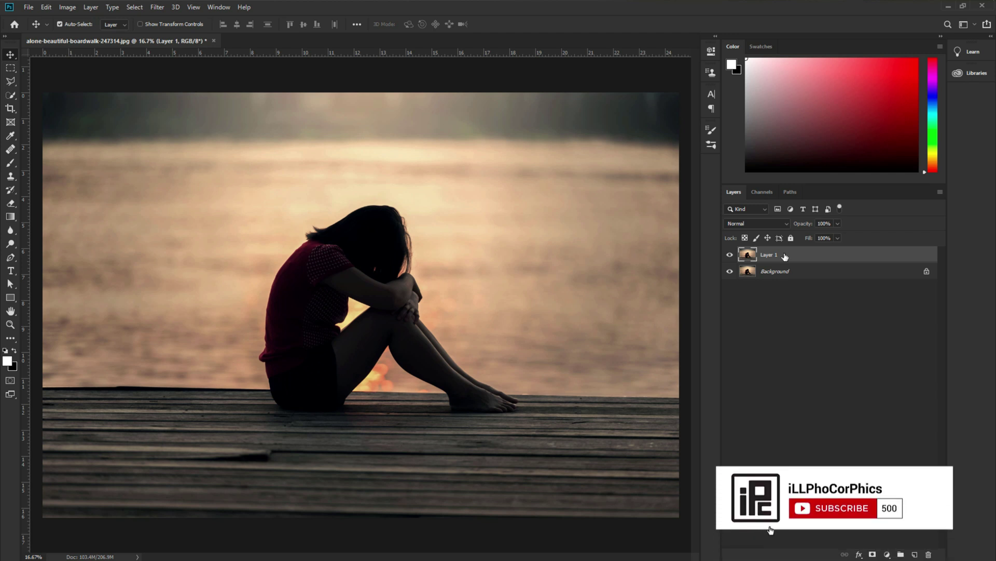
{"action": "left_click", "coordinate": [10, 95]}
{"action": "left_click", "coordinate": [48, 96]}
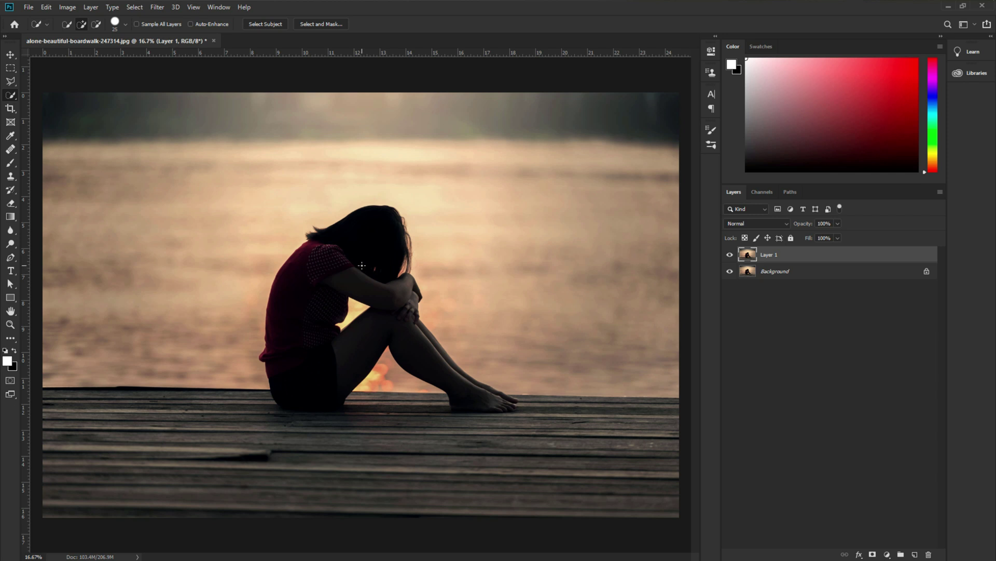
{"action": "mouse_move", "coordinate": [369, 235]}
{"action": "left_mouse_down"}
{"action": "mouse_move", "coordinate": [294, 353]}
{"action": "mouse_move", "coordinate": [304, 395]}
{"action": "left_mouse_up"}
{"action": "left_click_drag", "start_coordinate": [460, 392], "coordinate": [480, 398]}
{"action": "scroll", "coordinate": [293, 244], "scroll_direction": "up", "scroll_amount": 2}
{"action": "scroll", "coordinate": [292, 243], "scroll_direction": "up", "scroll_amount": 2}
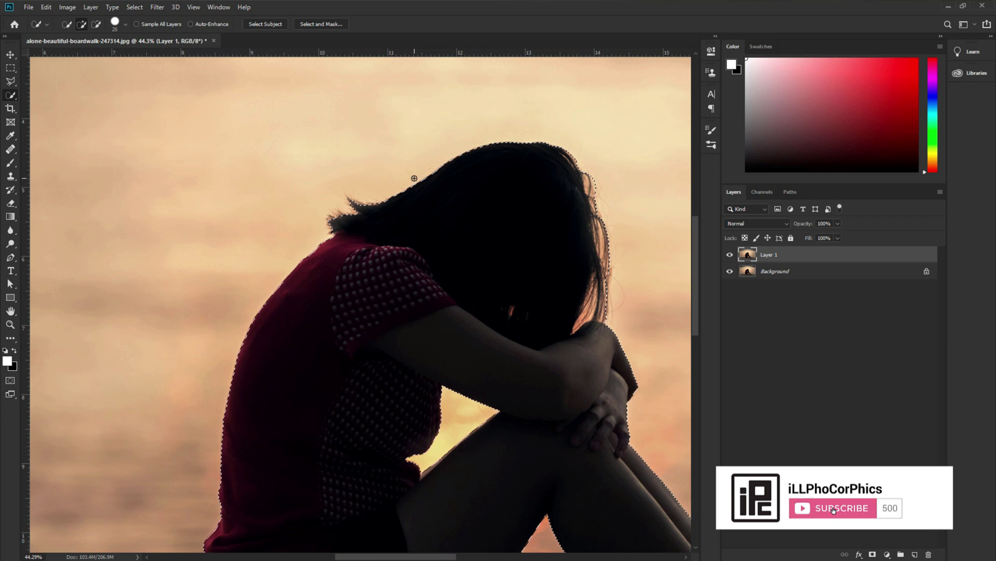
{"action": "scroll", "coordinate": [414, 178], "scroll_direction": "down", "scroll_amount": 2}
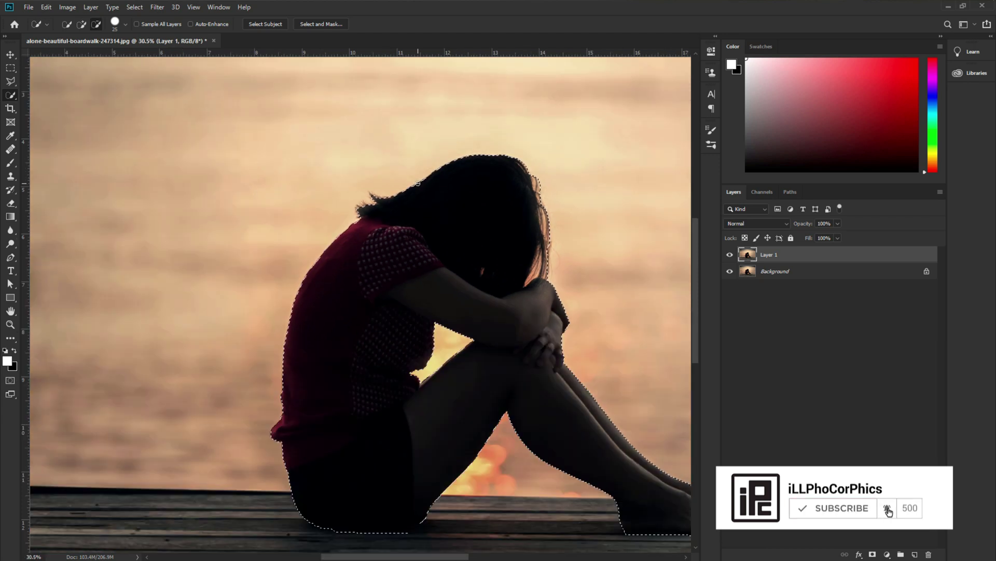
{"action": "scroll", "coordinate": [398, 203], "scroll_direction": "down", "scroll_amount": 2}
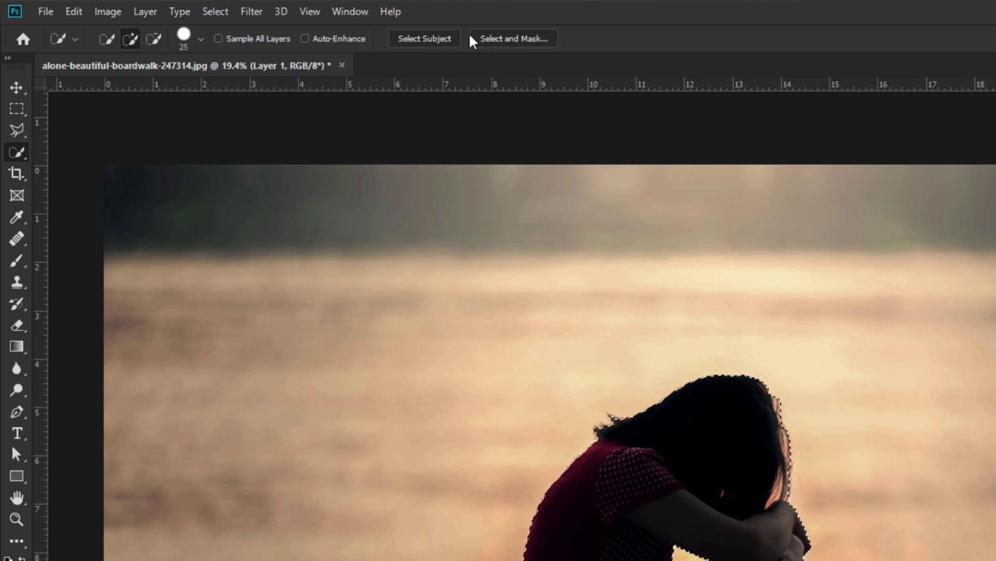
Refine the selection edge around the woman's hair with Refine Edge, outputting the result as a selection.
{"action": "left_click", "coordinate": [215, 11]}
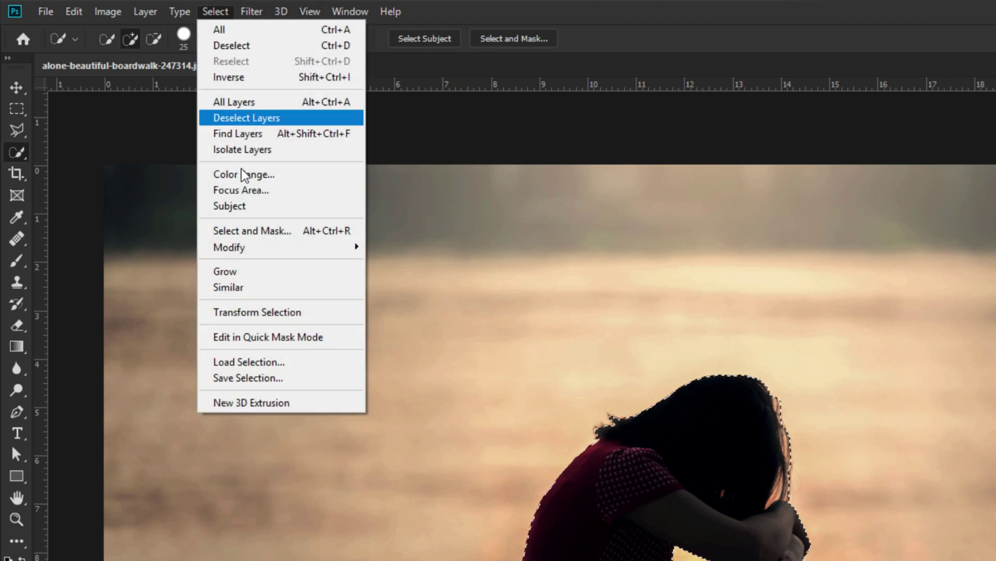
{"action": "left_click", "coordinate": [253, 234], "text": "shift"}
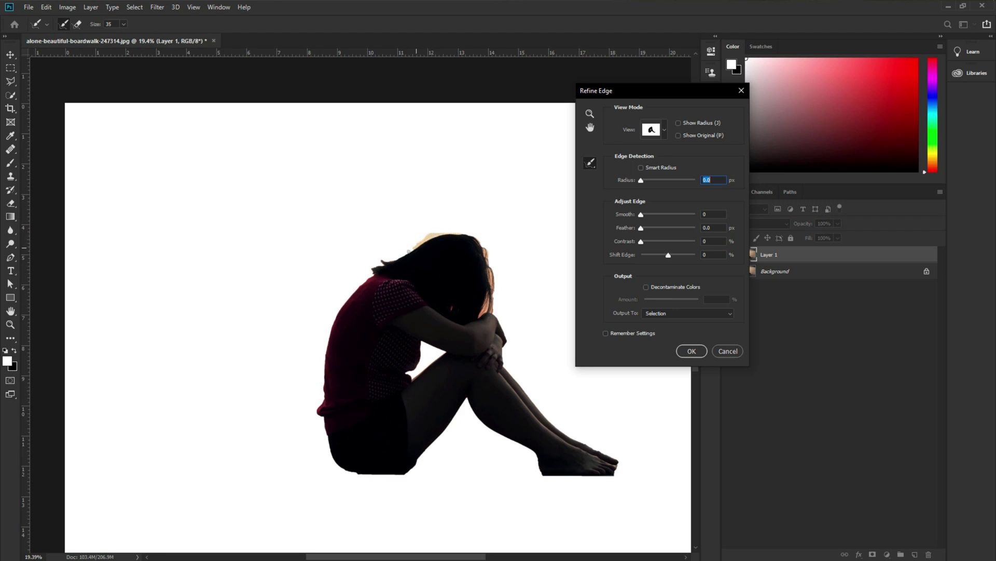
{"action": "left_click_drag", "start_coordinate": [409, 251], "coordinate": [390, 260]}
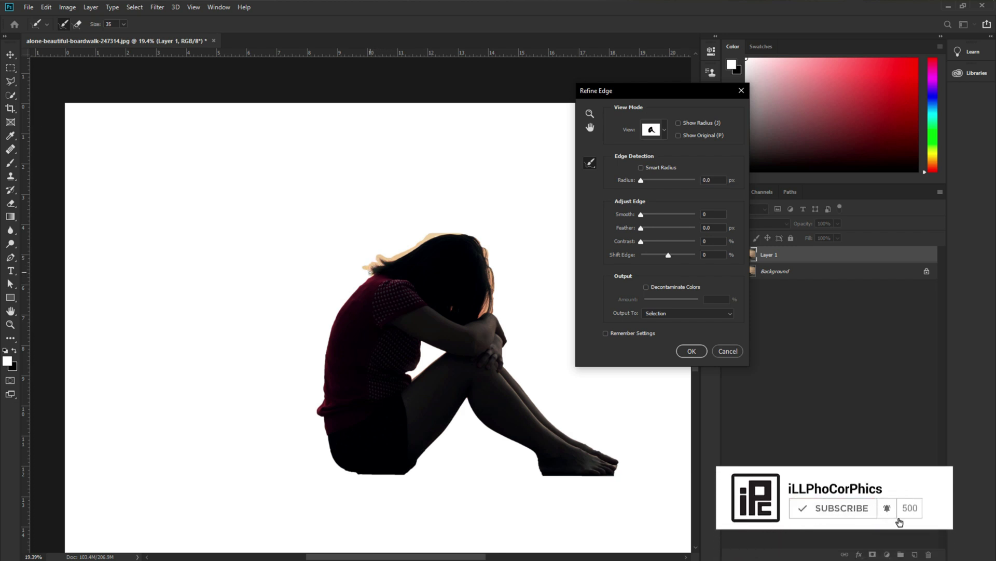
{"action": "key", "text": "ctrl+z"}
{"action": "scroll", "coordinate": [418, 235], "scroll_direction": "down", "scroll_amount": 1}
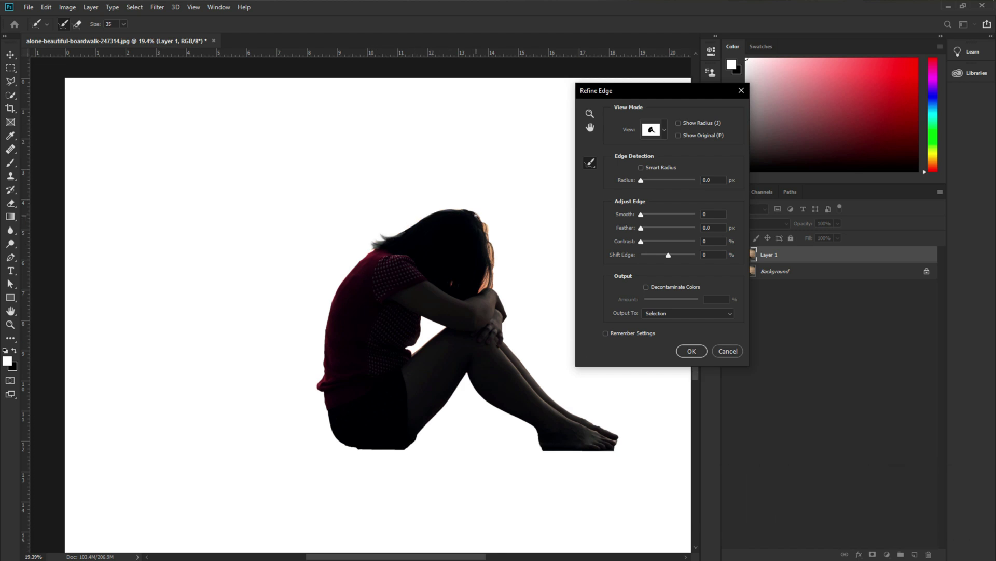
{"action": "left_click_drag", "start_coordinate": [492, 241], "coordinate": [493, 278]}
{"action": "mouse_move", "coordinate": [495, 243]}
{"action": "left_mouse_down"}
{"action": "mouse_move", "coordinate": [488, 234]}
{"action": "mouse_move", "coordinate": [491, 247]}
{"action": "left_mouse_up"}
{"action": "left_click", "coordinate": [696, 352]}
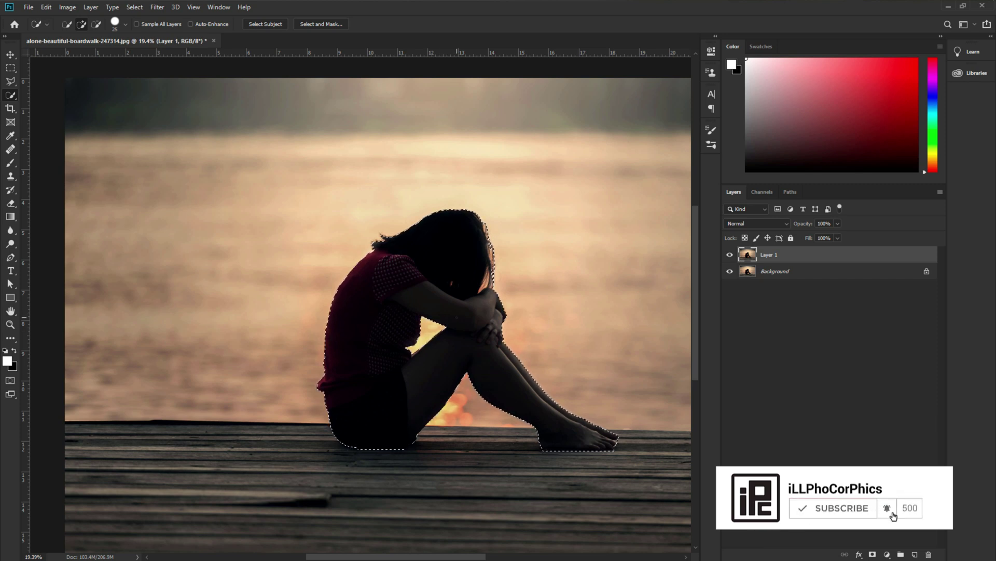
Copy the selected woman onto her own new layer and hide that layer.
{"action": "key", "text": "ctrl+d"}
{"action": "key", "text": "ctrl+shift+alt+n"}
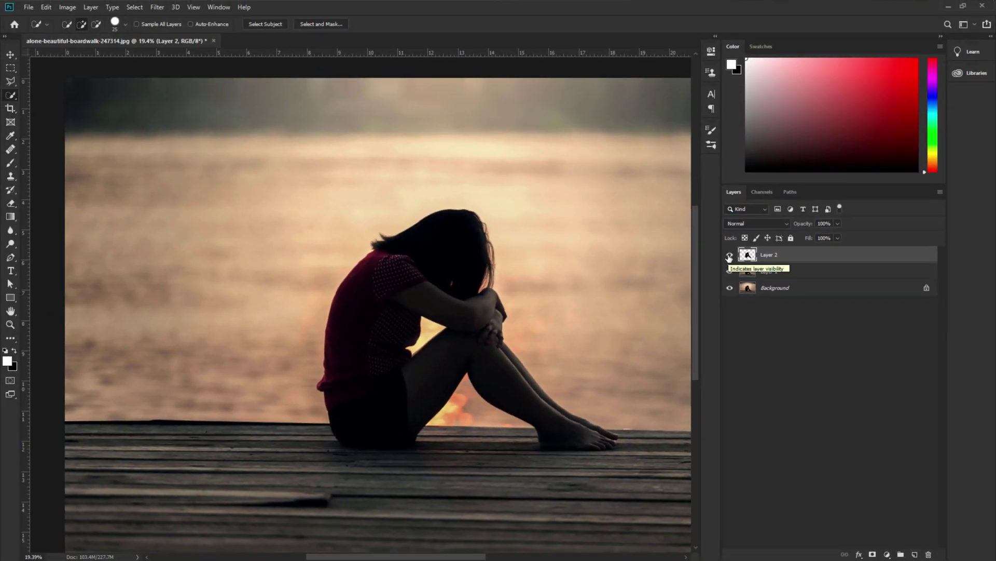
{"action": "key", "text": "ctrl+comma"}
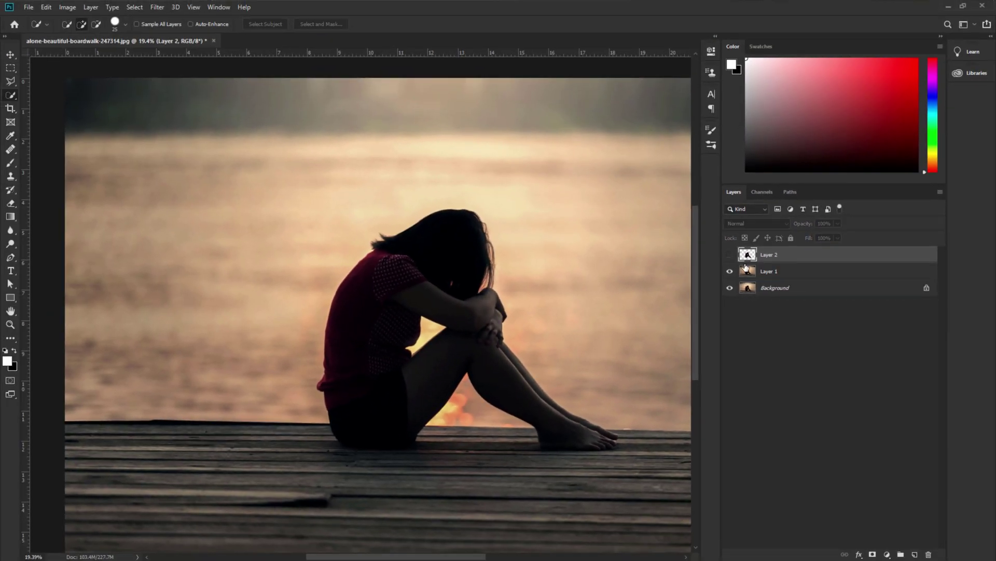
Load the woman's outline from Layer 2 as a selection on Layer 1 and expand it by 25 pixels.
{"action": "left_click", "coordinate": [749, 270]}
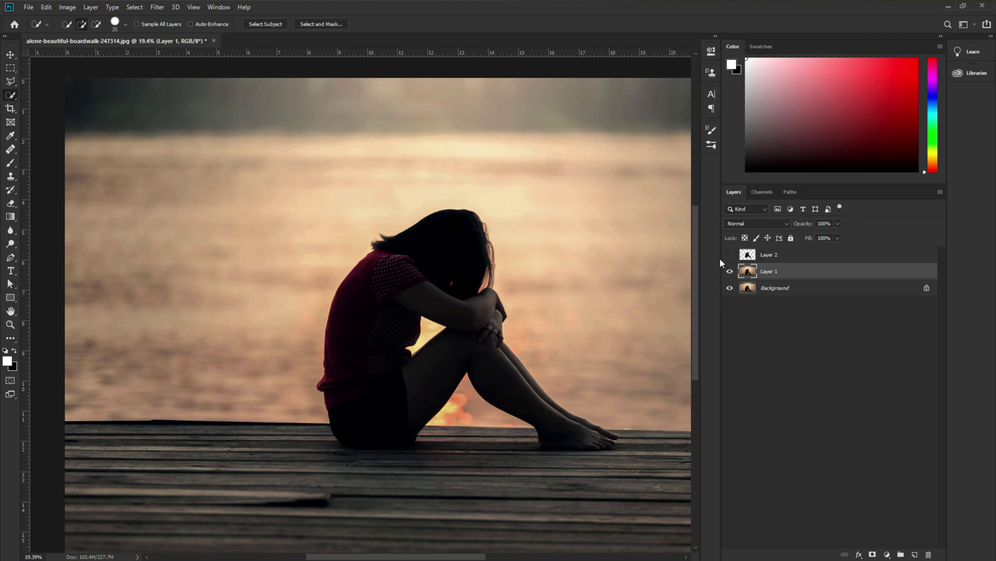
{"action": "left_click", "coordinate": [748, 255], "text": "ctrl"}
{"action": "scroll", "coordinate": [325, 274], "scroll_direction": "down", "scroll_amount": 3}
{"action": "scroll", "coordinate": [364, 260], "scroll_direction": "up", "scroll_amount": 2}
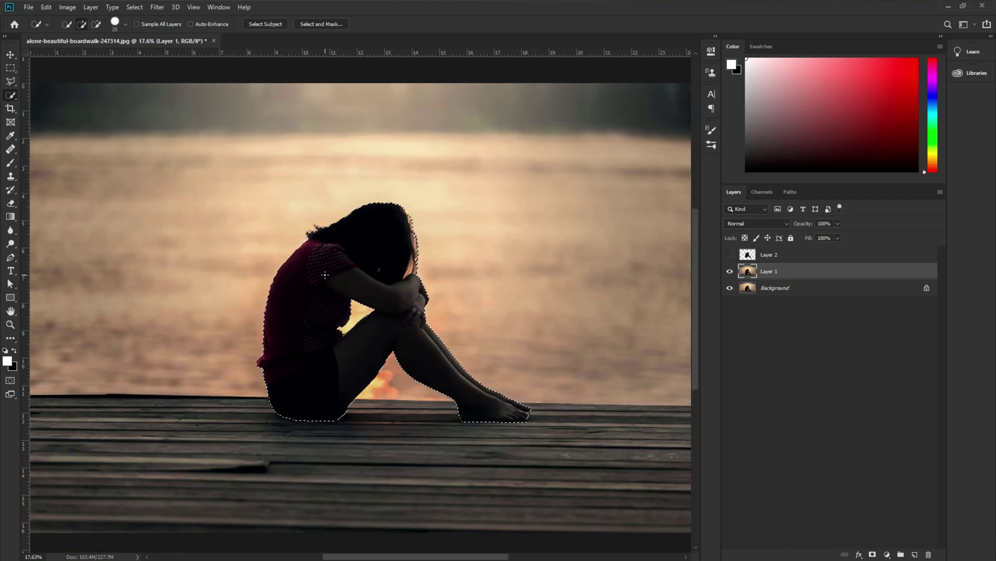
{"action": "scroll", "coordinate": [364, 259], "scroll_direction": "down", "scroll_amount": 3}
{"action": "scroll", "coordinate": [358, 249], "scroll_direction": "up", "scroll_amount": 1}
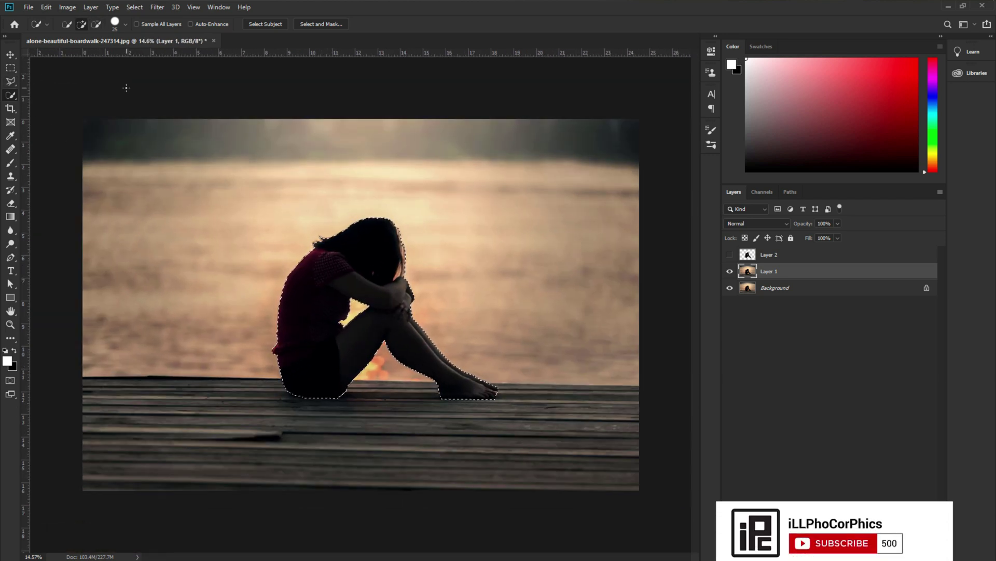
{"action": "left_click", "coordinate": [135, 7]}
{"action": "mouse_move", "coordinate": [165, 156]}
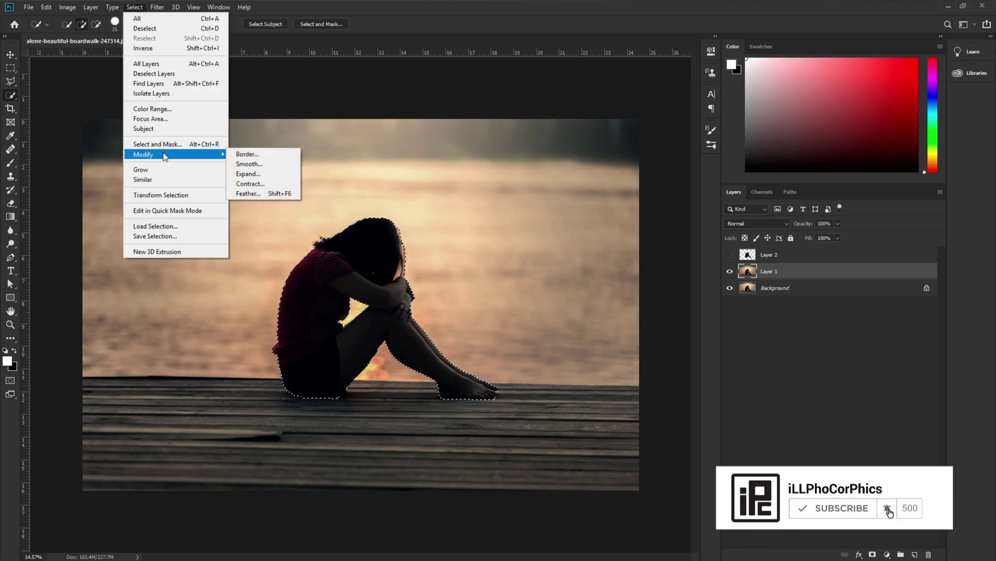
{"action": "left_click", "coordinate": [247, 174]}
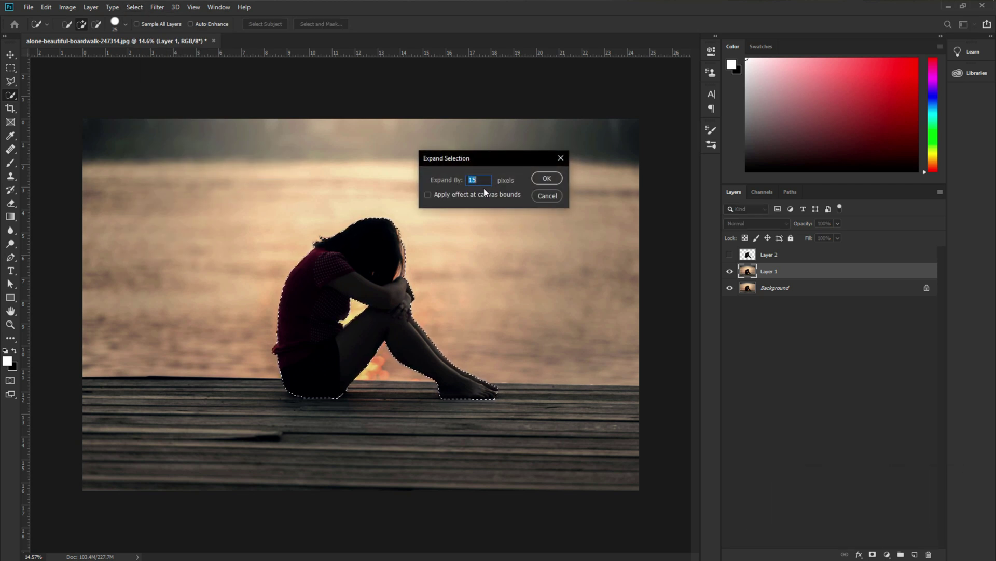
{"action": "type", "text": "25"}
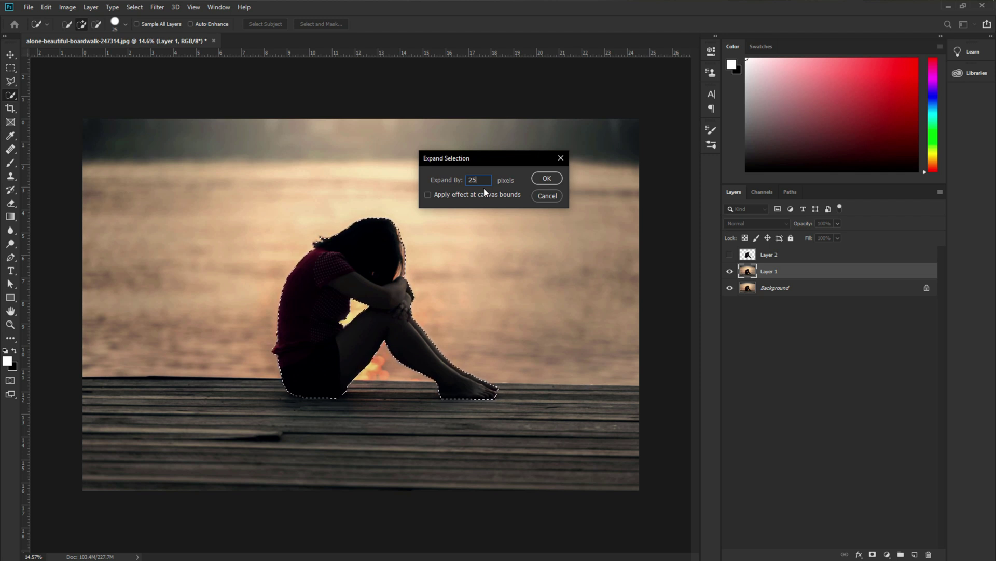
{"action": "left_click", "coordinate": [545, 180]}
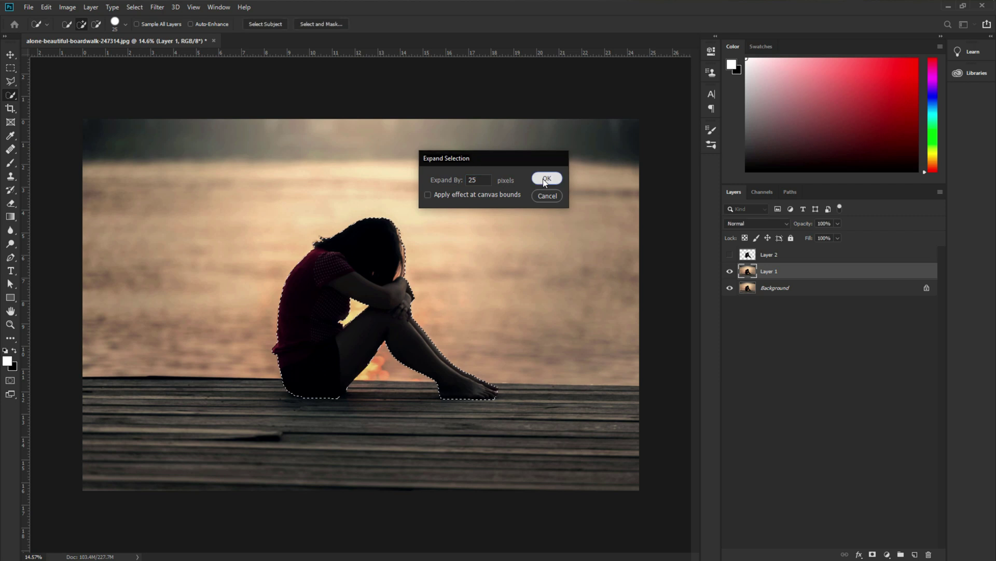
{"action": "scroll", "coordinate": [379, 240], "scroll_direction": "up", "scroll_amount": 3}
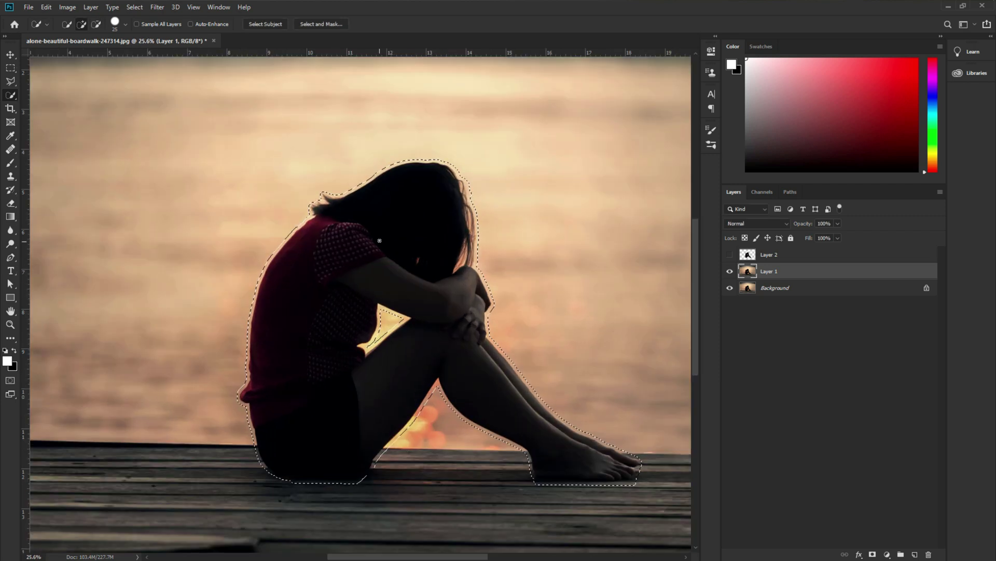
{"action": "scroll", "coordinate": [379, 240], "scroll_direction": "down", "scroll_amount": 2}
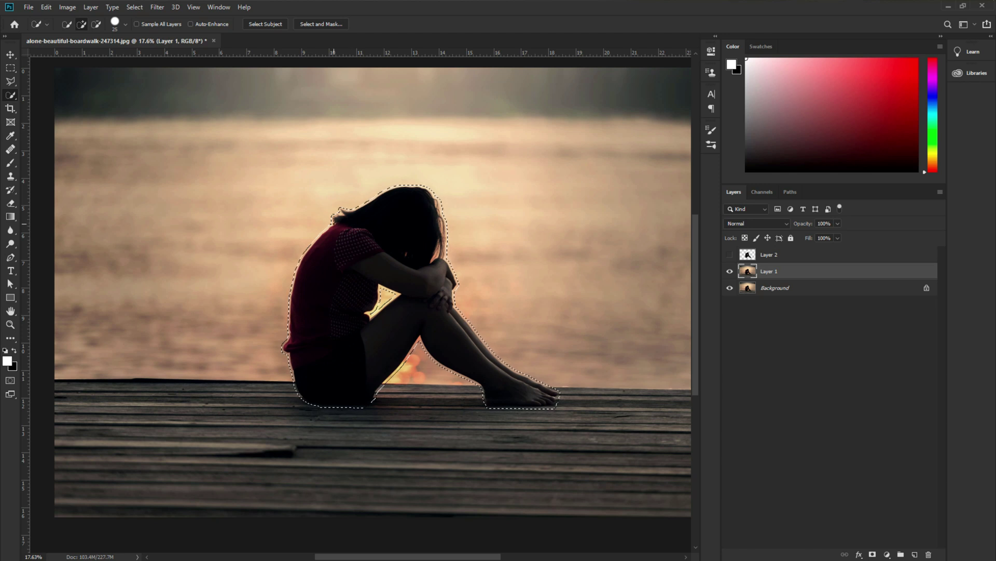
Fill the expanded selection on Layer 1 with Content-Aware contents to remove the woman, and deselect.
{"action": "left_click", "coordinate": [46, 7]}
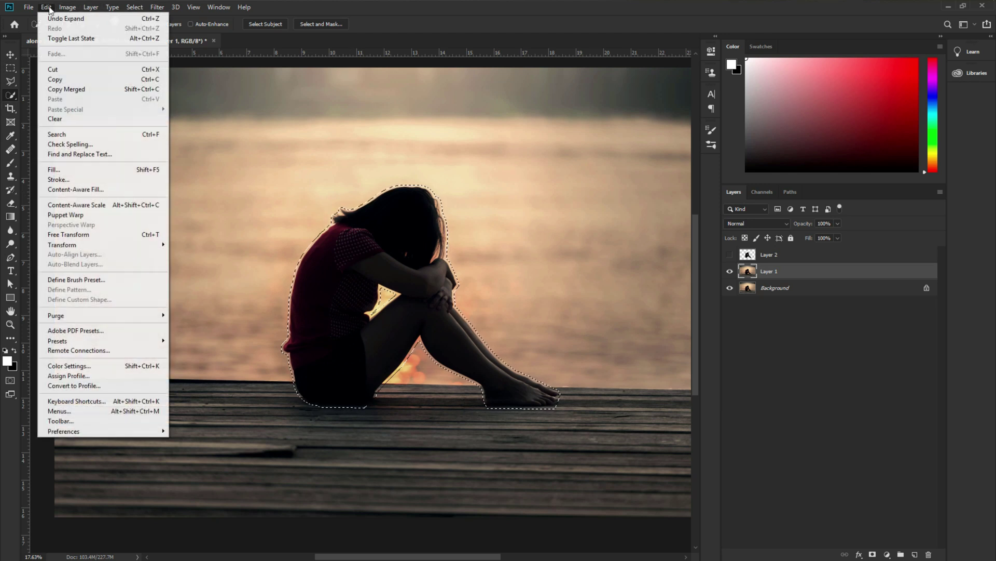
{"action": "left_click", "coordinate": [83, 167]}
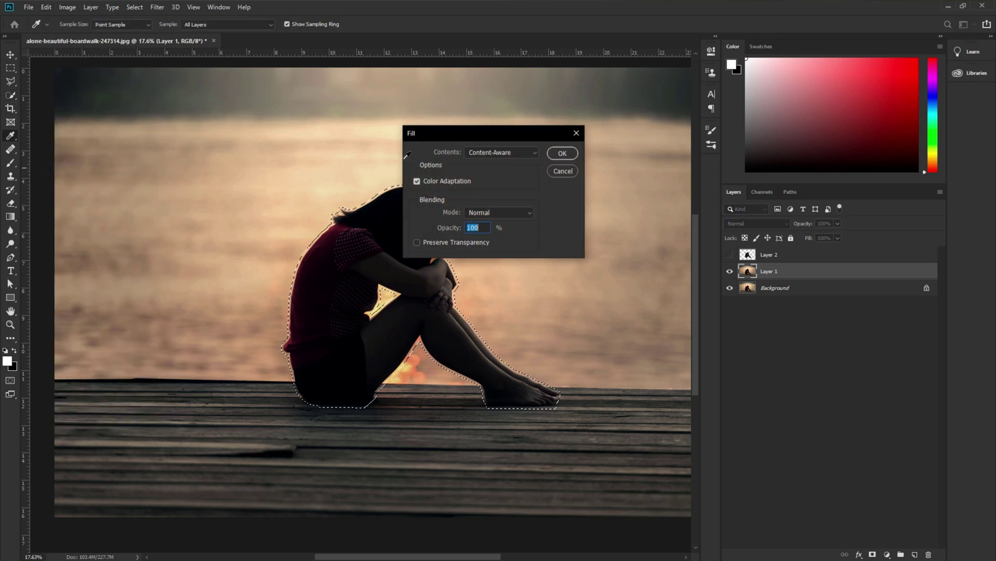
{"action": "left_click", "coordinate": [493, 152]}
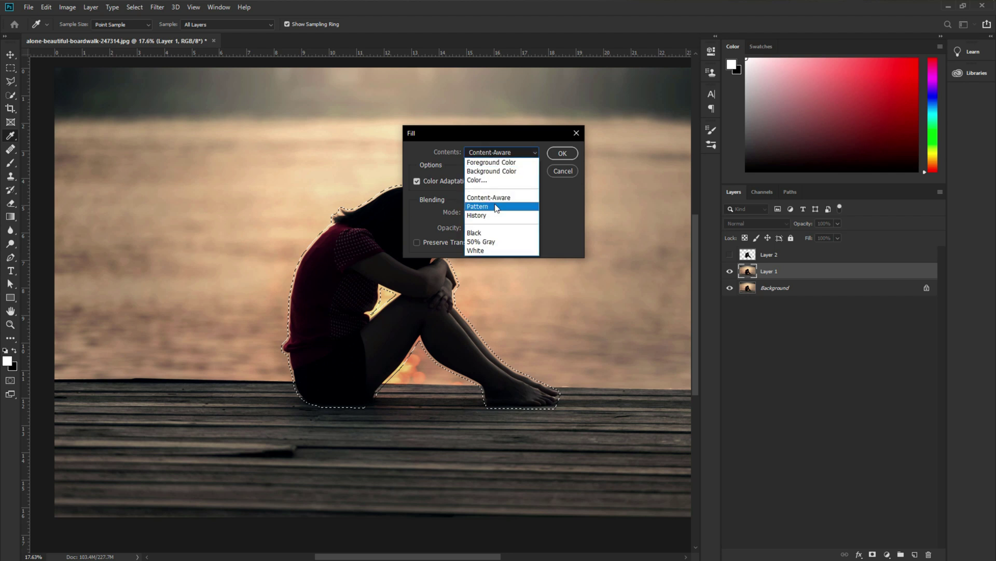
{"action": "left_click", "coordinate": [493, 197]}
{"action": "left_click", "coordinate": [556, 154]}
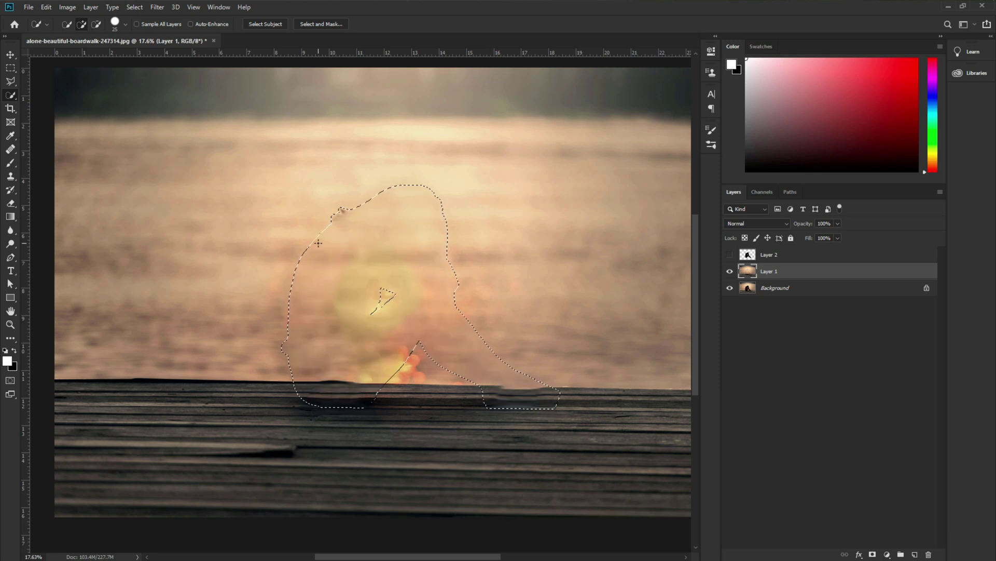
{"action": "scroll", "coordinate": [318, 244], "scroll_direction": "up", "scroll_amount": 2}
{"action": "scroll", "coordinate": [450, 266], "scroll_direction": "down", "scroll_amount": 1}
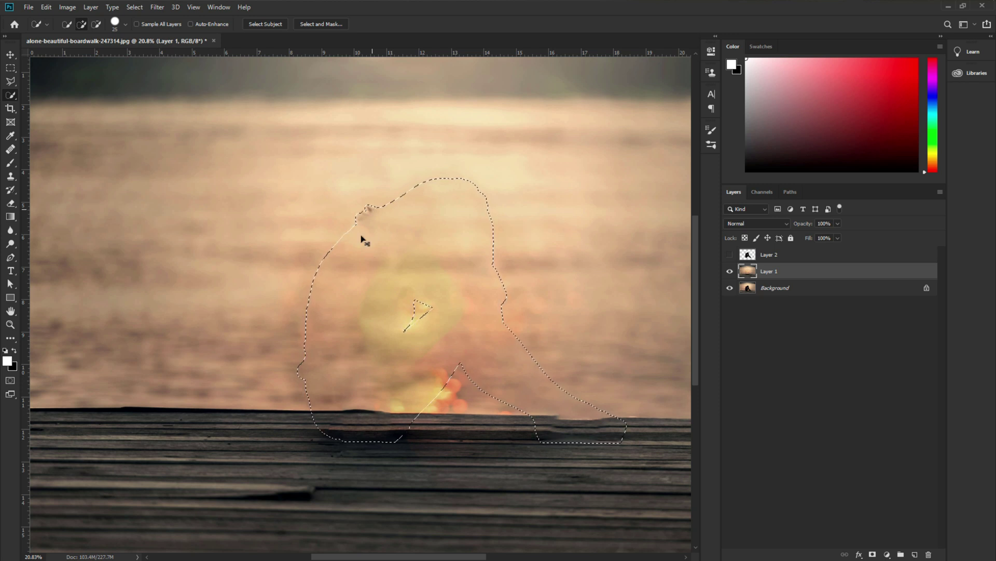
{"action": "key", "text": "ctrl+d"}
Remove the dark leftover hair spot above the water glow on Layer 1 with the Spot Healing Brush.
{"action": "left_click", "coordinate": [11, 150]}
{"action": "right_click", "coordinate": [13, 151]}
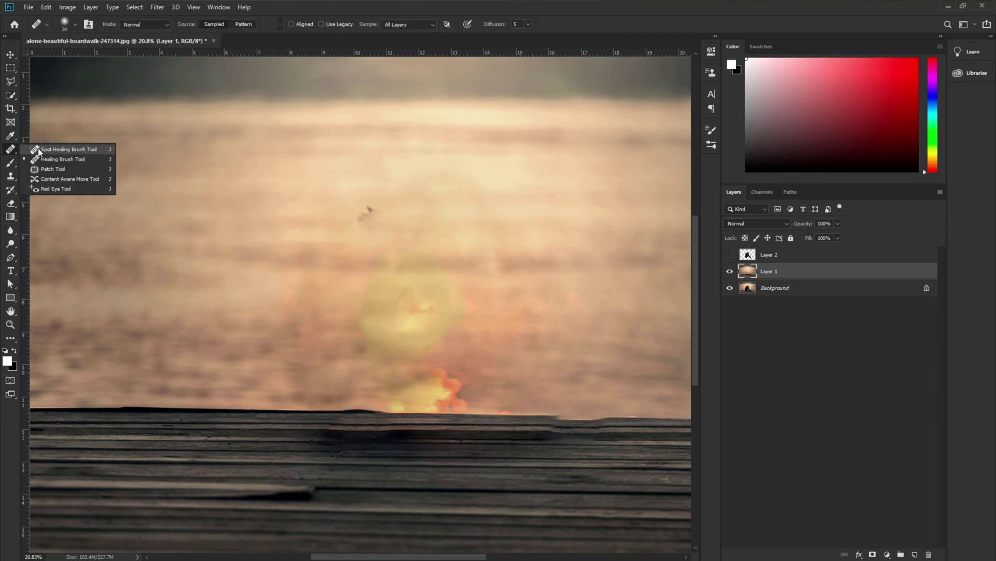
{"action": "left_click", "coordinate": [57, 150]}
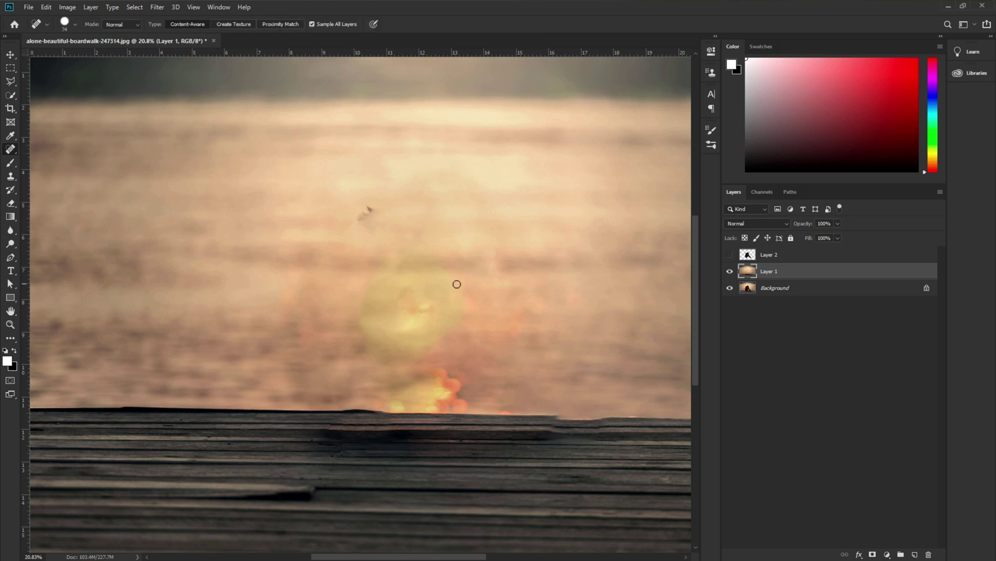
{"action": "right_click", "coordinate": [376, 216], "text": "alt"}
{"action": "left_click_drag", "start_coordinate": [373, 214], "coordinate": [363, 218]}
{"action": "scroll", "coordinate": [449, 212], "scroll_direction": "down", "scroll_amount": 1}
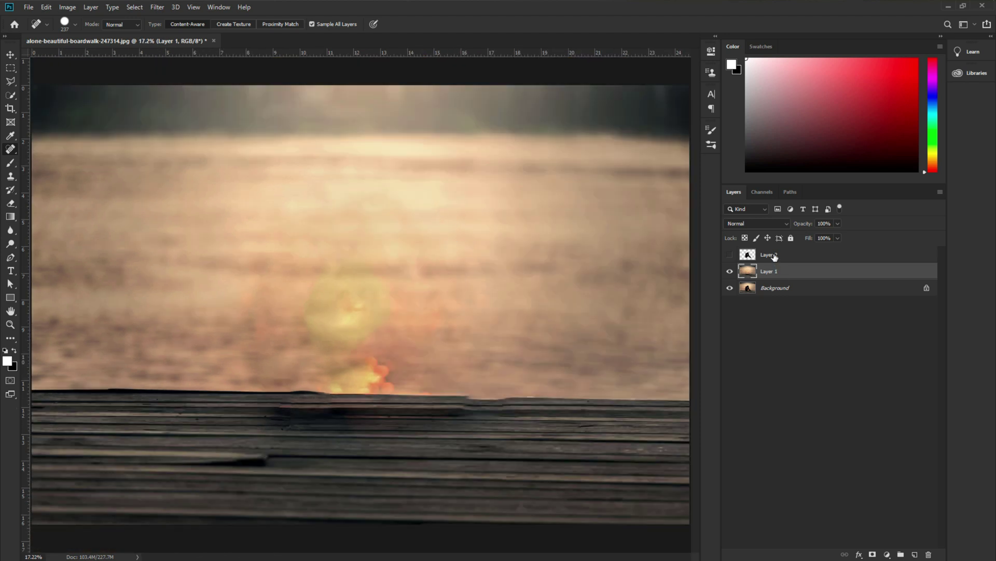
Show Layer 2 with the woman's cut-out and add a hidden duplicate of it above.
{"action": "left_click", "coordinate": [775, 255]}
{"action": "left_click", "coordinate": [730, 256]}
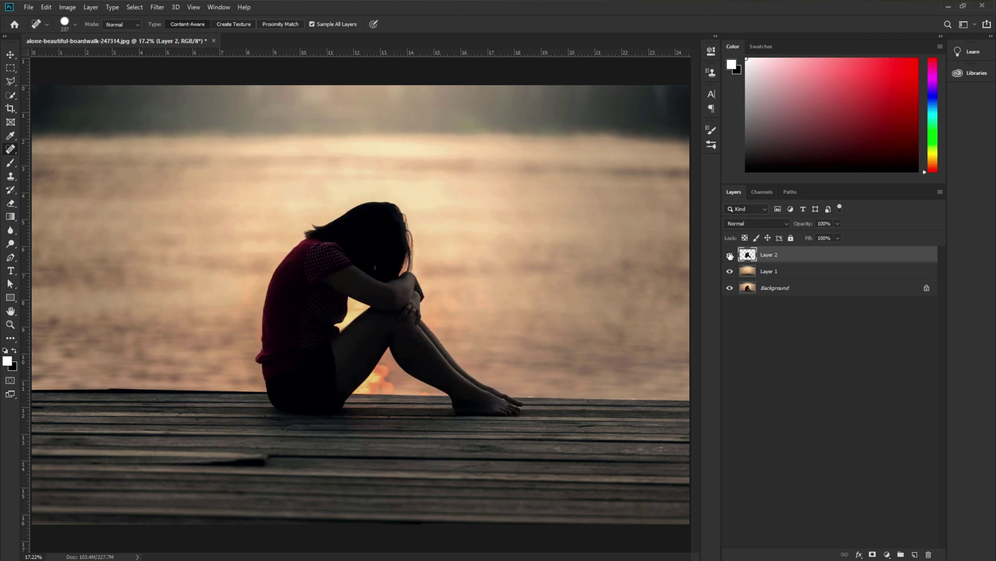
{"action": "scroll", "coordinate": [453, 247], "scroll_direction": "down", "scroll_amount": 1}
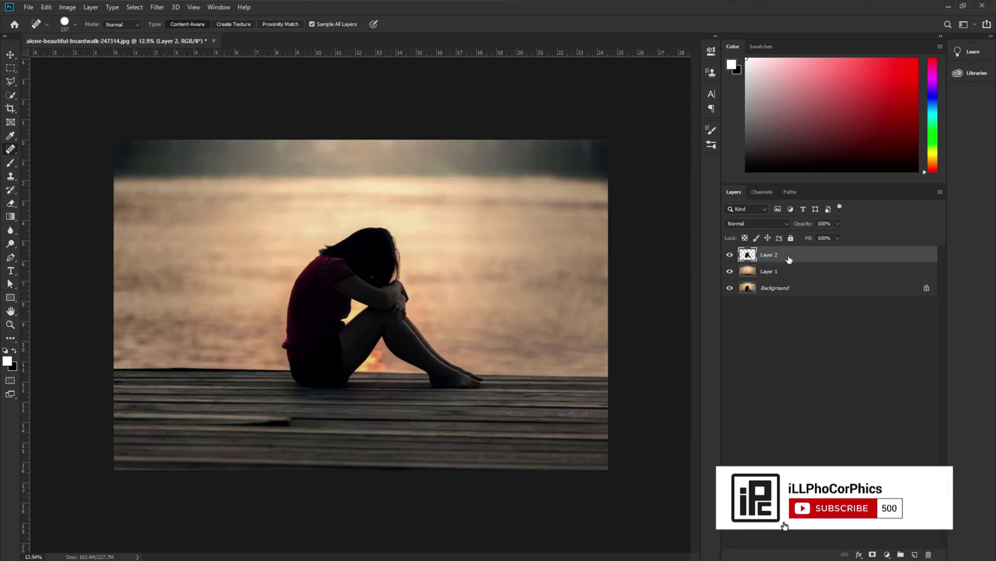
{"action": "key", "text": "ctrl+j"}
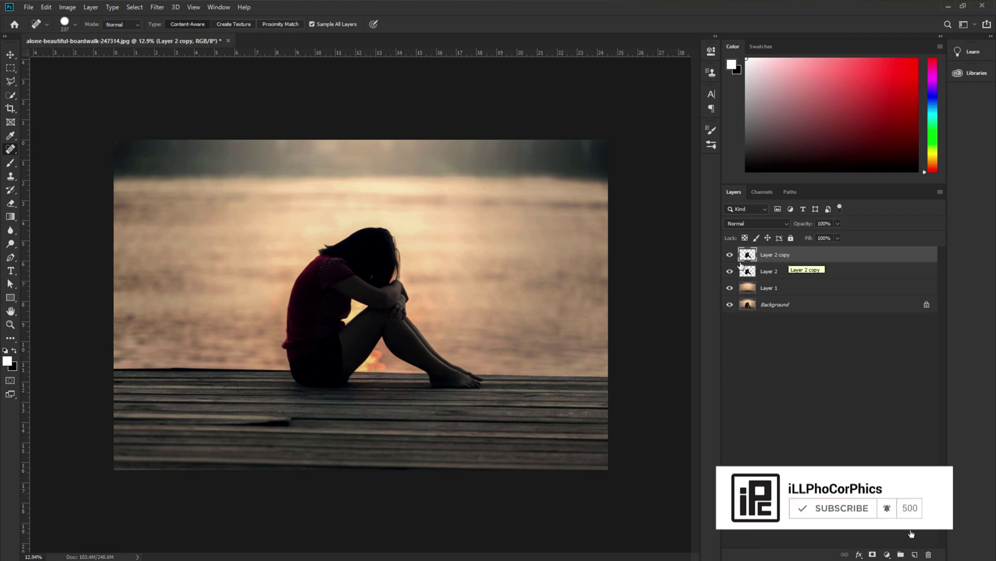
{"action": "left_click", "coordinate": [730, 256]}
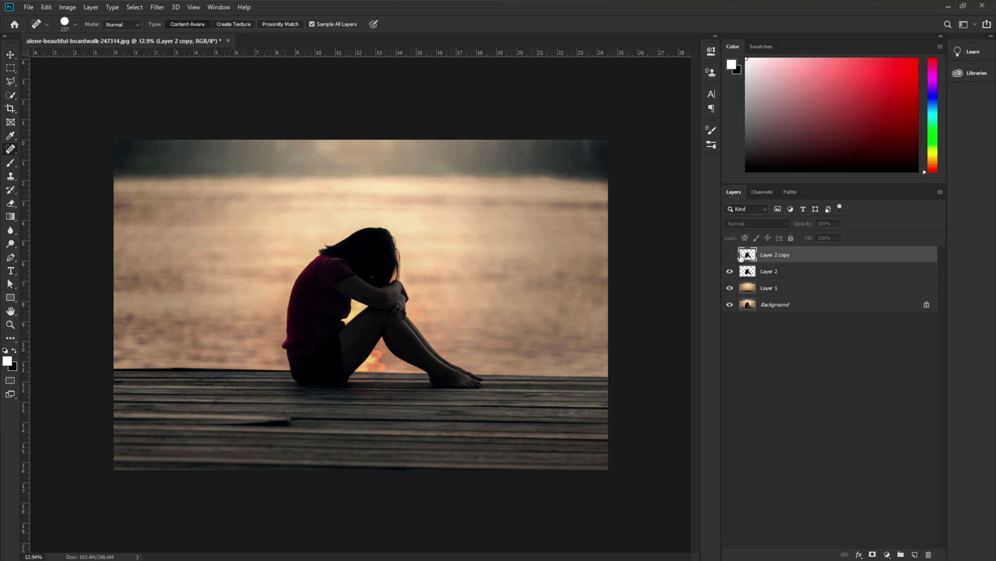
Open Layer 2 in the Liquify filter and set the Forward Warp brush size to 1000.
{"action": "left_click", "coordinate": [782, 273]}
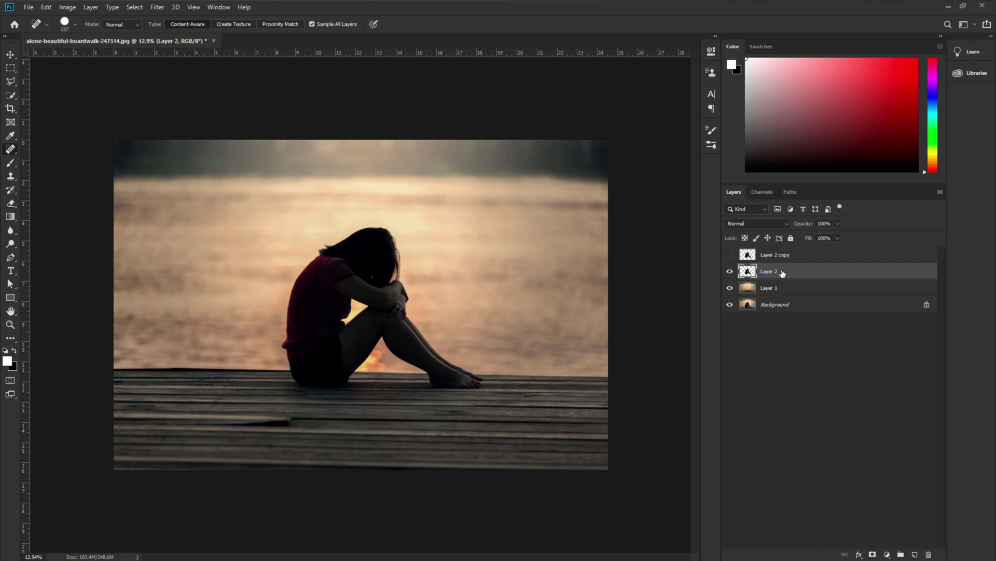
{"action": "left_click", "coordinate": [157, 8]}
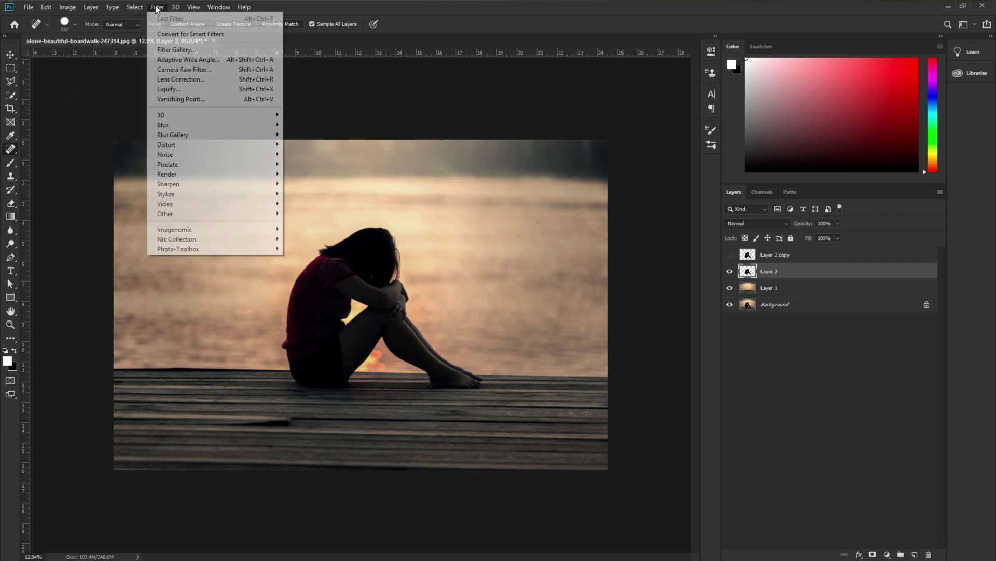
{"action": "left_click", "coordinate": [196, 89]}
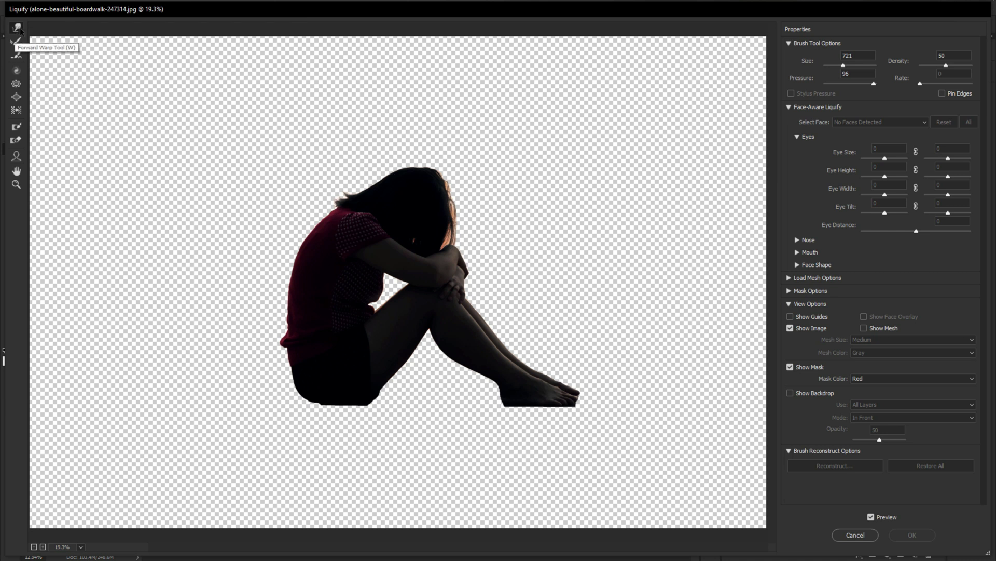
{"action": "key", "text": "f"}
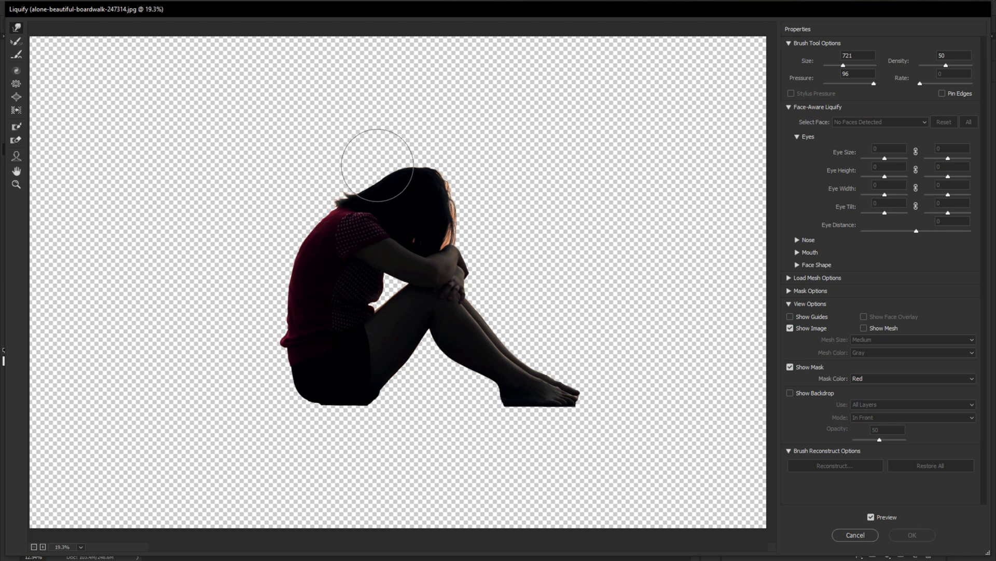
{"action": "left_click_drag", "start_coordinate": [382, 173], "coordinate": [412, 187]}
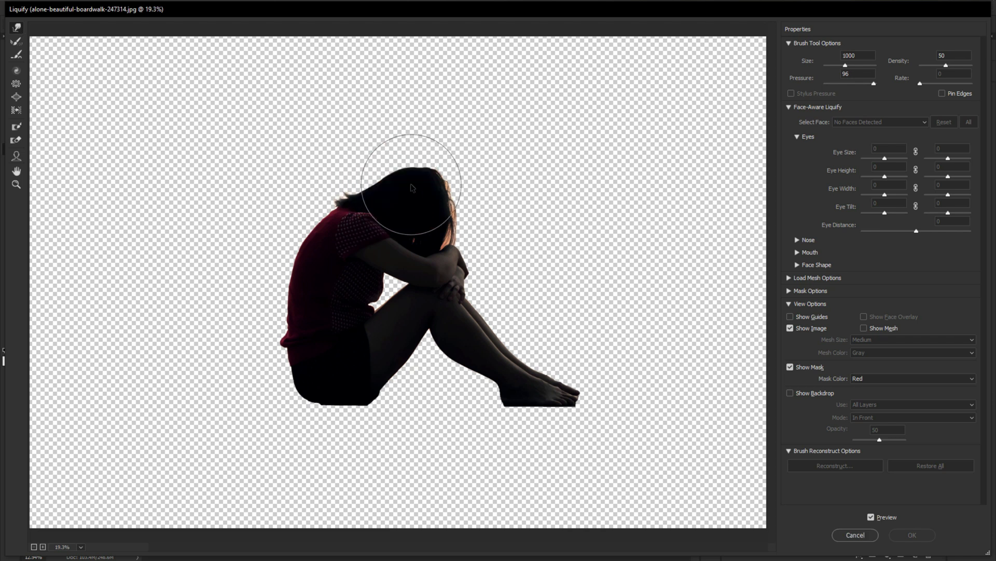
{"action": "scroll", "coordinate": [395, 169], "scroll_direction": "down", "scroll_amount": 2}
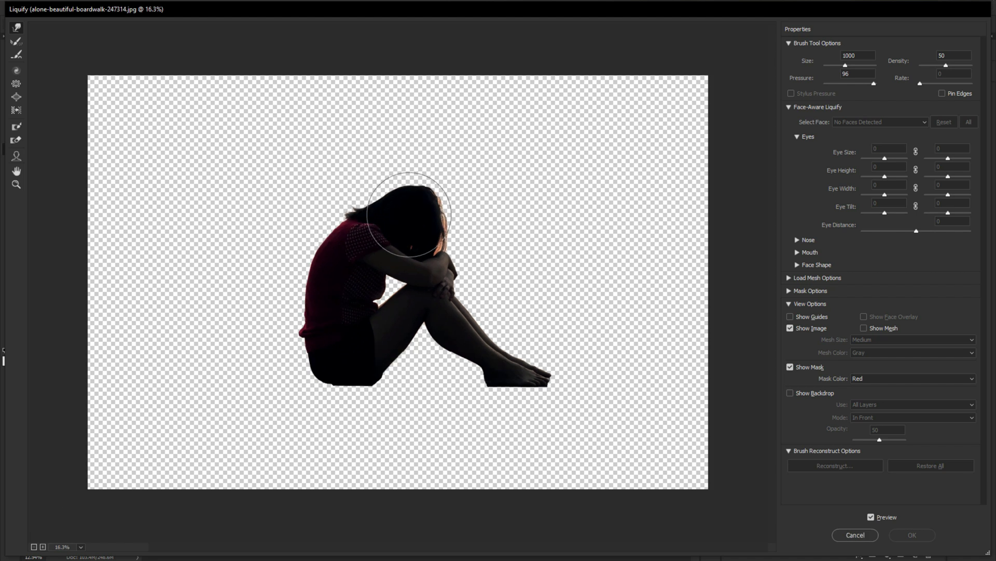
Warp the woman's hair, back and shirt outward until they cover the upper and left part of the canvas, and apply the Liquify filter.
{"action": "left_click_drag", "start_coordinate": [384, 197], "coordinate": [307, 138]}
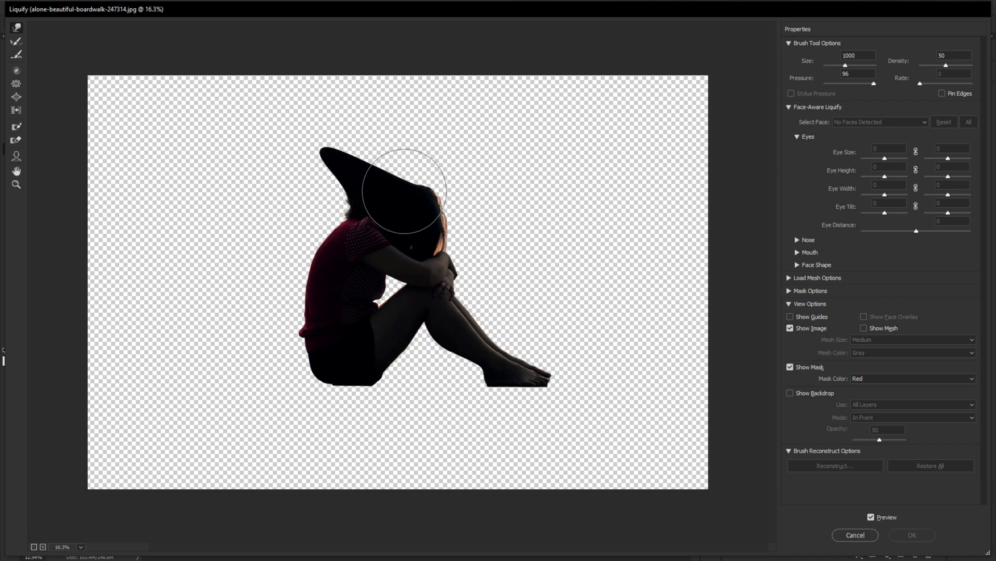
{"action": "mouse_move", "coordinate": [405, 190]}
{"action": "left_mouse_down"}
{"action": "mouse_move", "coordinate": [344, 95]}
{"action": "mouse_move", "coordinate": [333, 145]}
{"action": "mouse_move", "coordinate": [312, 130]}
{"action": "left_mouse_up"}
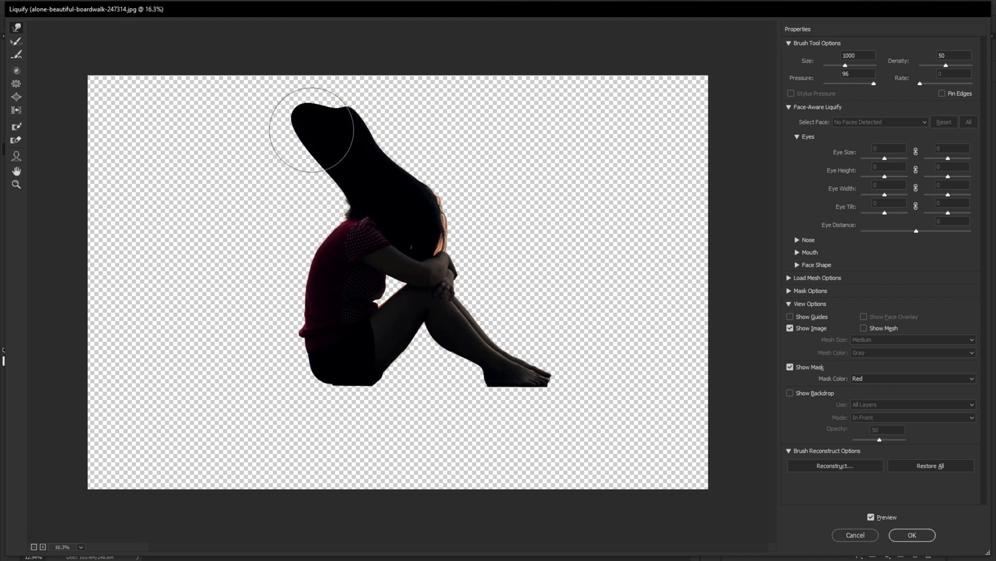
{"action": "left_click_drag", "start_coordinate": [394, 184], "coordinate": [351, 71]}
{"action": "left_click_drag", "start_coordinate": [367, 189], "coordinate": [275, 69]}
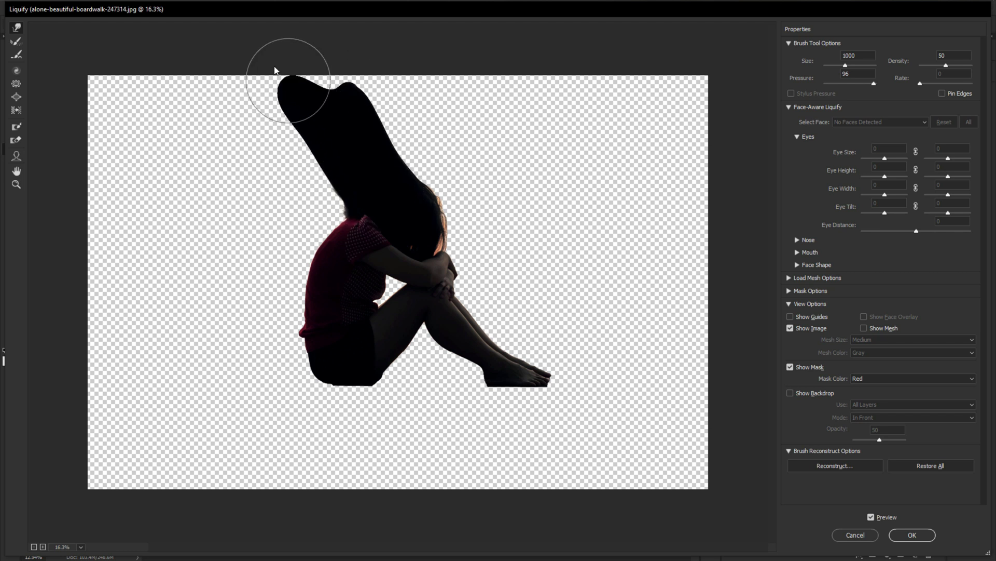
{"action": "left_click_drag", "start_coordinate": [338, 160], "coordinate": [305, 89]}
{"action": "left_click_drag", "start_coordinate": [372, 222], "coordinate": [223, 145]}
{"action": "mouse_move", "coordinate": [356, 238]}
{"action": "left_mouse_down"}
{"action": "mouse_move", "coordinate": [245, 100]}
{"action": "mouse_move", "coordinate": [201, 200]}
{"action": "mouse_move", "coordinate": [203, 100]}
{"action": "left_mouse_up"}
{"action": "left_click_drag", "start_coordinate": [218, 135], "coordinate": [115, 114]}
{"action": "left_click_drag", "start_coordinate": [262, 195], "coordinate": [119, 155]}
{"action": "mouse_move", "coordinate": [349, 290]}
{"action": "left_mouse_down"}
{"action": "mouse_move", "coordinate": [150, 227]}
{"action": "mouse_move", "coordinate": [238, 207]}
{"action": "mouse_move", "coordinate": [34, 130]}
{"action": "mouse_move", "coordinate": [51, 252]}
{"action": "mouse_move", "coordinate": [192, 241]}
{"action": "mouse_move", "coordinate": [67, 201]}
{"action": "left_mouse_up"}
{"action": "mouse_move", "coordinate": [332, 363]}
{"action": "left_mouse_down"}
{"action": "mouse_move", "coordinate": [300, 345]}
{"action": "mouse_move", "coordinate": [126, 300]}
{"action": "mouse_move", "coordinate": [160, 271]}
{"action": "left_mouse_up"}
{"action": "mouse_move", "coordinate": [402, 385]}
{"action": "left_mouse_down"}
{"action": "mouse_move", "coordinate": [260, 338]}
{"action": "mouse_move", "coordinate": [109, 358]}
{"action": "left_mouse_up"}
{"action": "mouse_move", "coordinate": [467, 188]}
{"action": "left_mouse_down"}
{"action": "mouse_move", "coordinate": [374, 115]}
{"action": "mouse_move", "coordinate": [423, 100]}
{"action": "mouse_move", "coordinate": [436, 207]}
{"action": "left_mouse_up"}
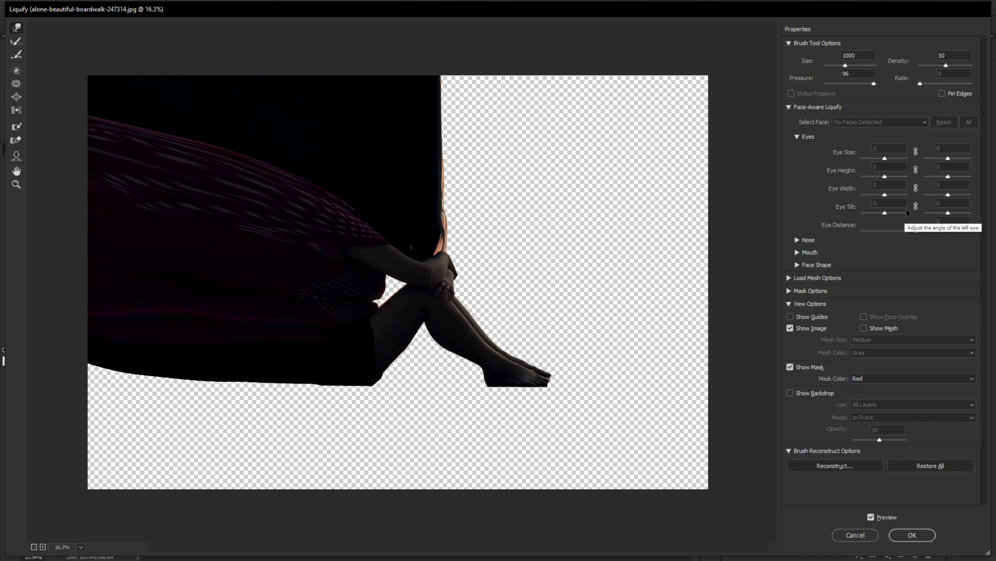
{"action": "left_click", "coordinate": [912, 539]}
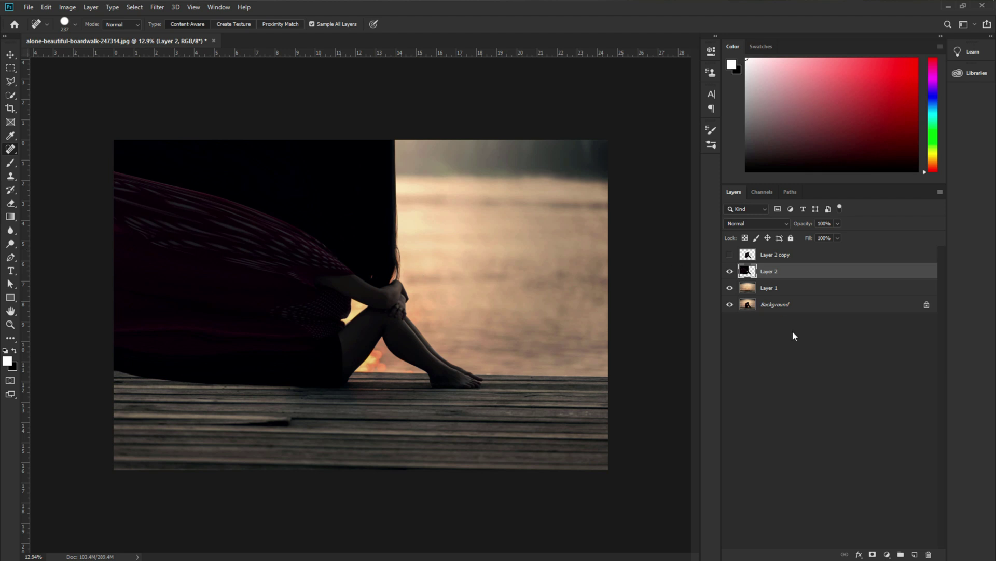
Hide the warped Layer 2 with a black layer mask, then duplicate it with Layer 2 copy shown above.
{"action": "left_click", "coordinate": [873, 554], "text": "alt"}
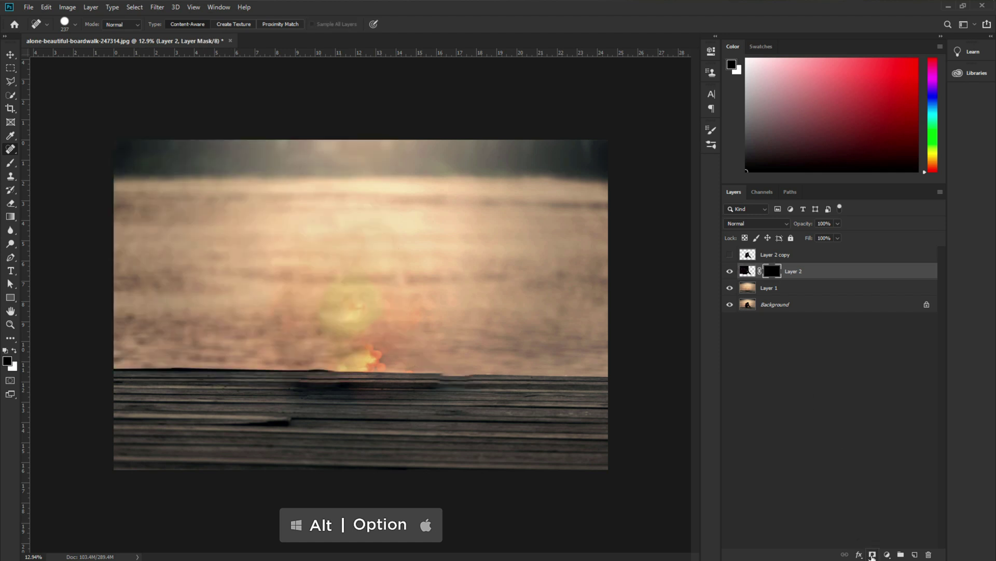
{"action": "left_click", "coordinate": [730, 254]}
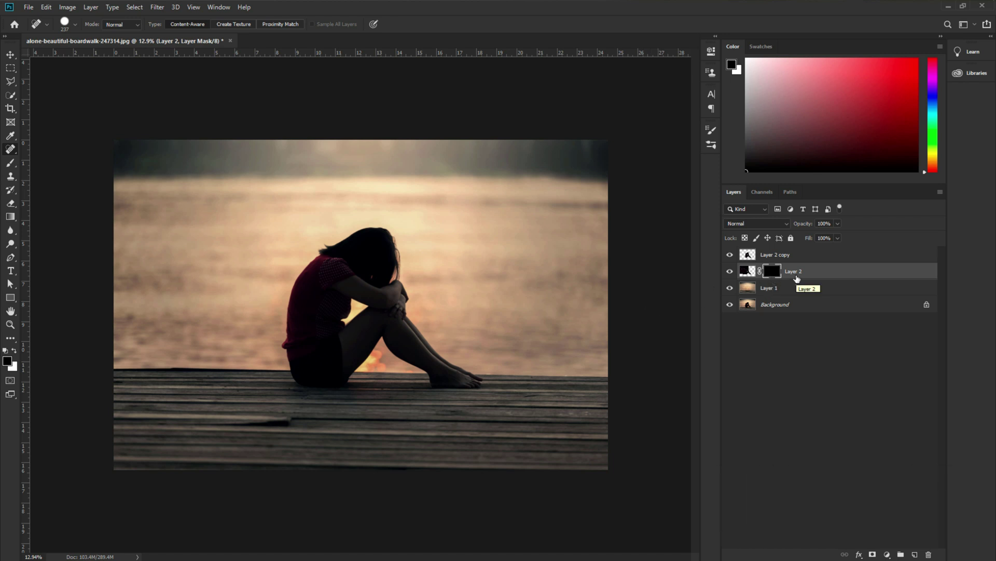
{"action": "key", "text": "ctrl+j"}
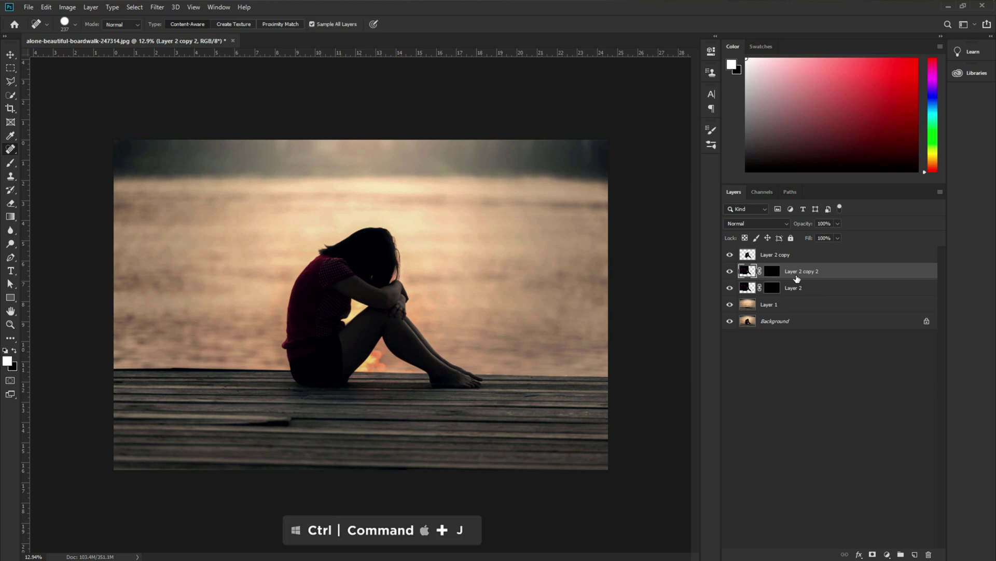
Target the mask of Layer 2 copy 2 with the Brush tool and resize the brush to about 1616 px.
{"action": "left_click", "coordinate": [772, 272]}
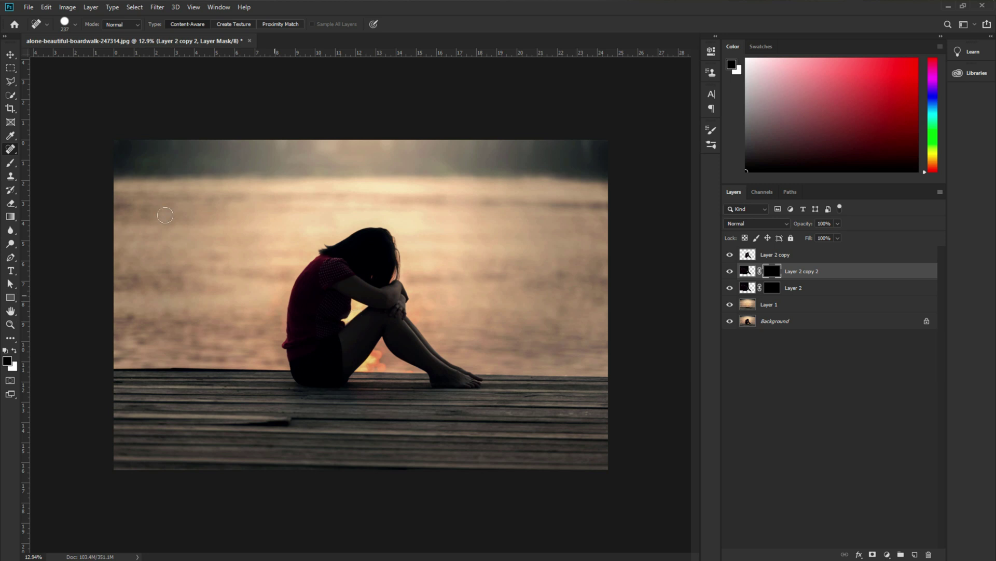
{"action": "left_click", "coordinate": [10, 54]}
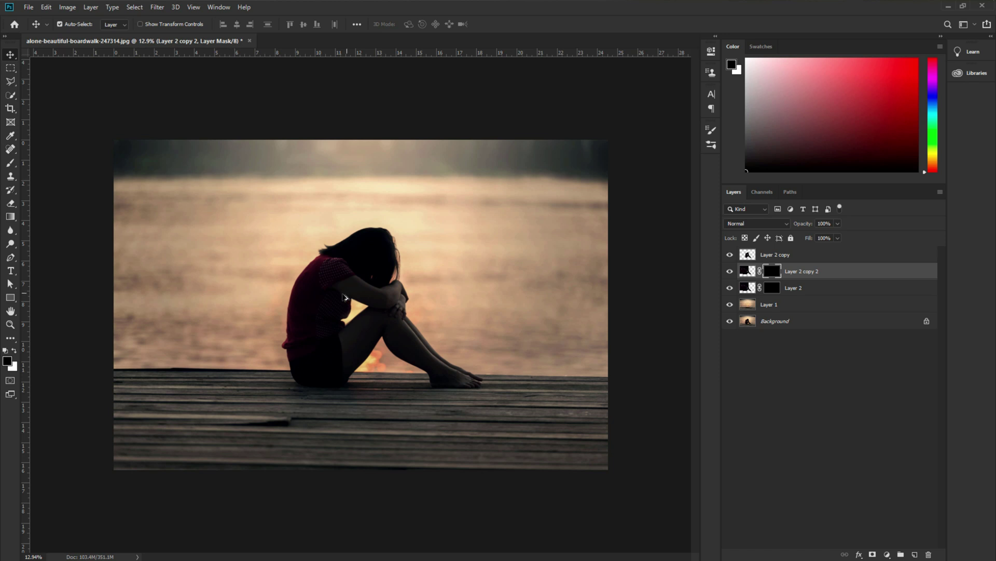
{"action": "scroll", "coordinate": [317, 313], "scroll_direction": "up", "scroll_amount": 1}
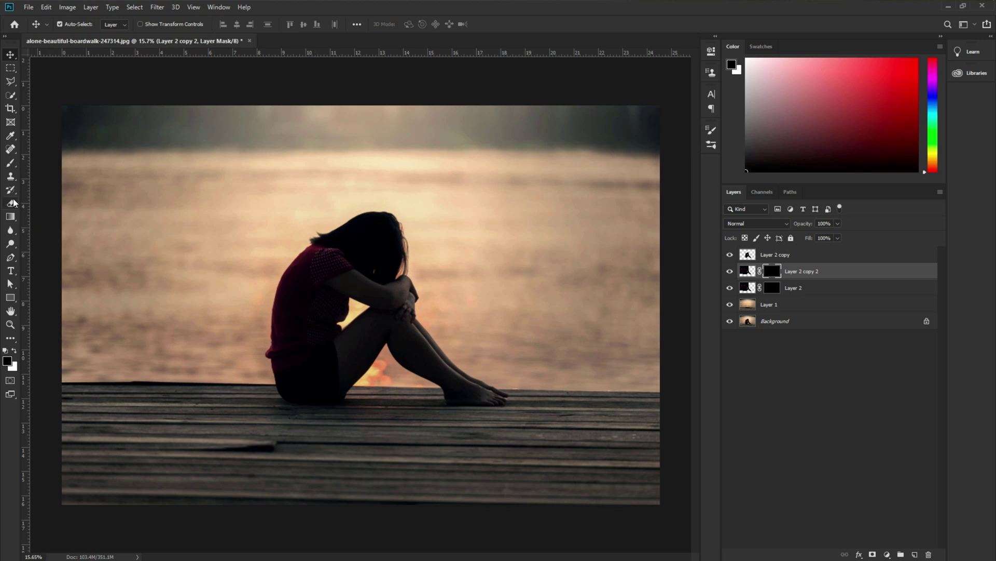
{"action": "left_click", "coordinate": [11, 165]}
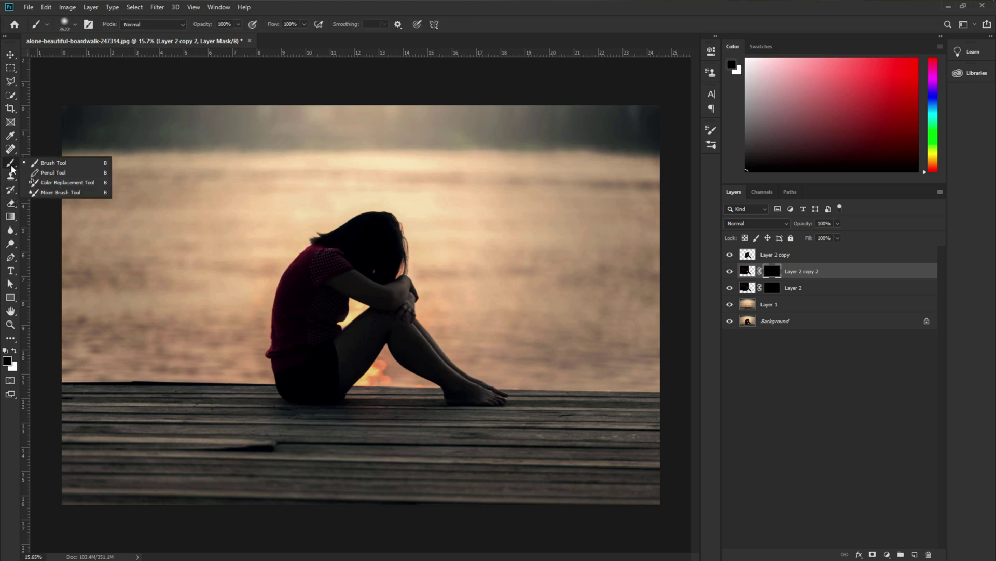
{"action": "left_click", "coordinate": [54, 162]}
{"action": "mouse_move", "coordinate": [541, 196]}
{"action": "left_mouse_down"}
{"action": "mouse_move", "coordinate": [456, 207]}
{"action": "mouse_move", "coordinate": [618, 203]}
{"action": "mouse_move", "coordinate": [384, 229]}
{"action": "mouse_move", "coordinate": [636, 227]}
{"action": "mouse_move", "coordinate": [403, 239]}
{"action": "left_mouse_up"}
{"action": "scroll", "coordinate": [368, 292], "scroll_direction": "down", "scroll_amount": 2}
{"action": "mouse_move", "coordinate": [366, 286]}
{"action": "left_mouse_down"}
{"action": "mouse_move", "coordinate": [442, 296]}
{"action": "mouse_move", "coordinate": [391, 282]}
{"action": "mouse_move", "coordinate": [436, 280]}
{"action": "mouse_move", "coordinate": [425, 301]}
{"action": "left_mouse_up"}
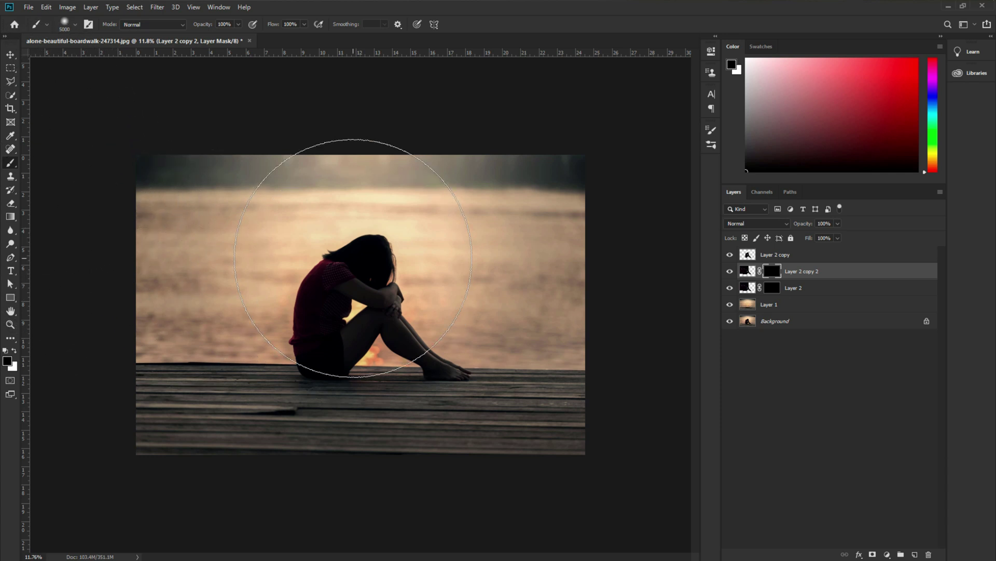
{"action": "right_click", "coordinate": [353, 258], "text": "alt"}
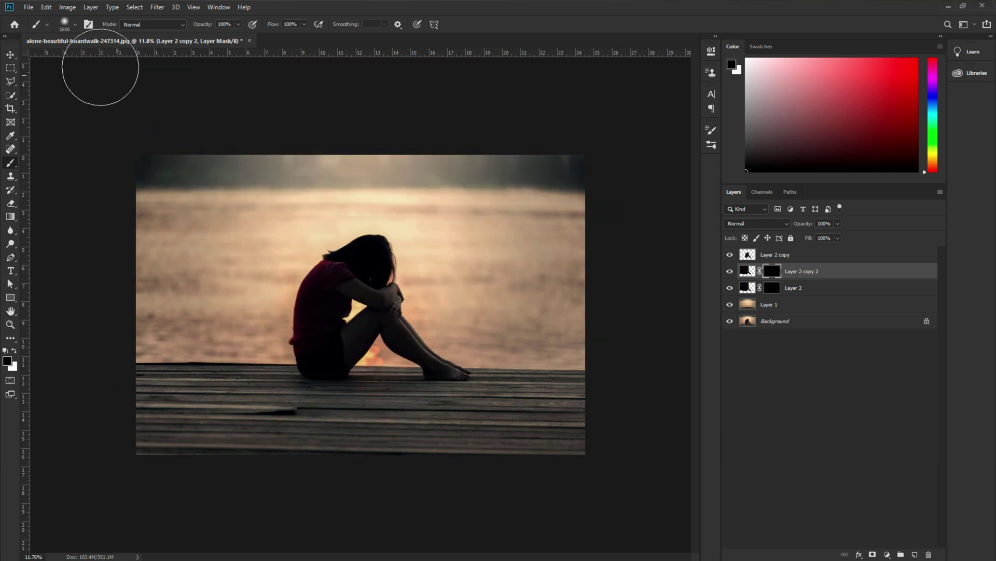
Resize the image to a width of 2225 pixels using Automatic resampling.
{"action": "left_click", "coordinate": [68, 8]}
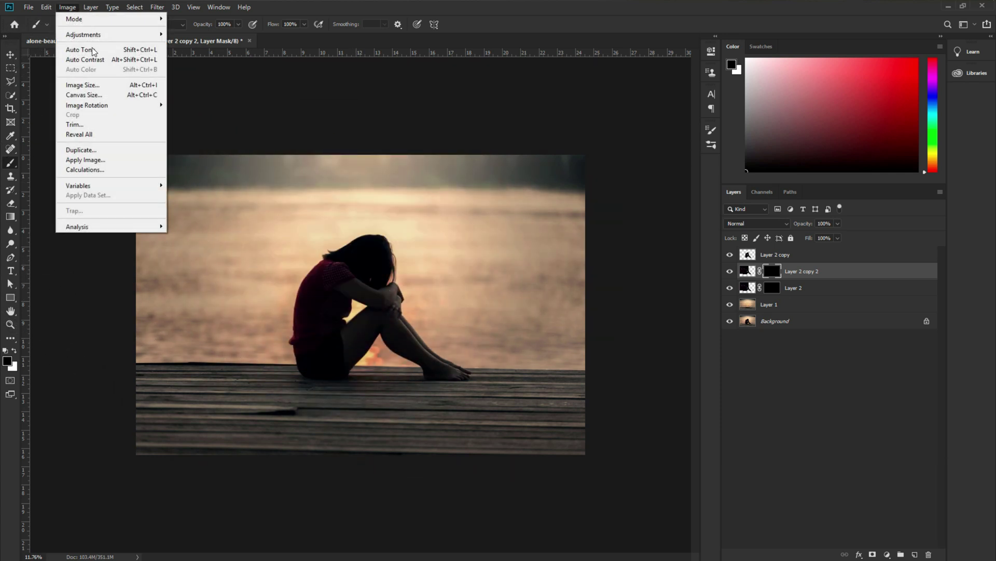
{"action": "left_click", "coordinate": [99, 85]}
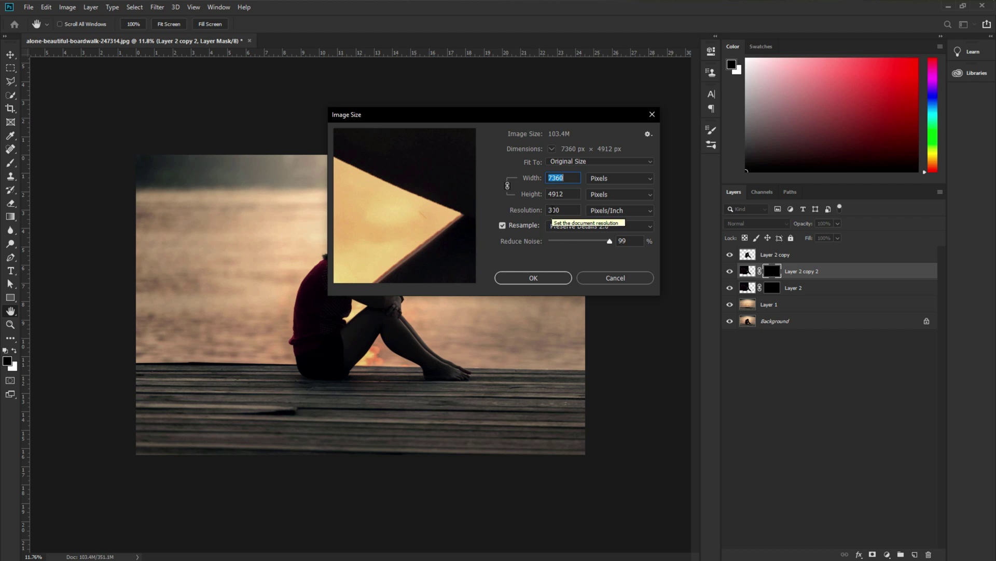
{"action": "type", "text": "2225"}
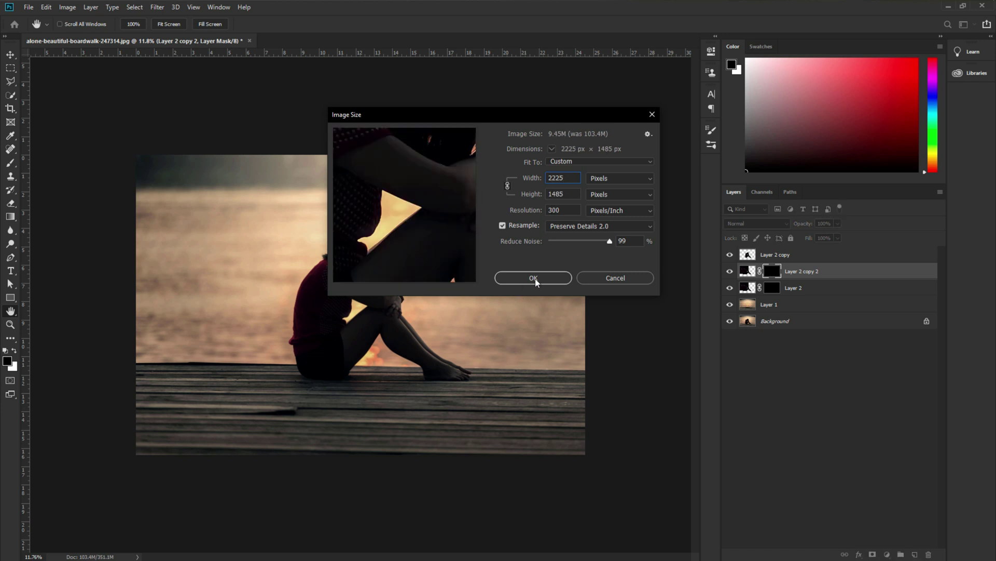
{"action": "left_click", "coordinate": [583, 226]}
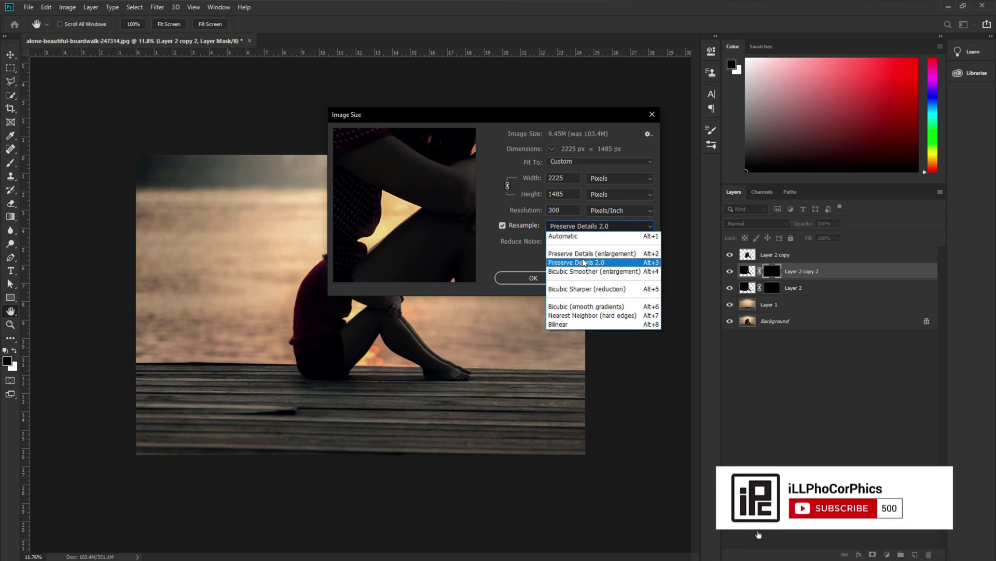
{"action": "left_click", "coordinate": [584, 237]}
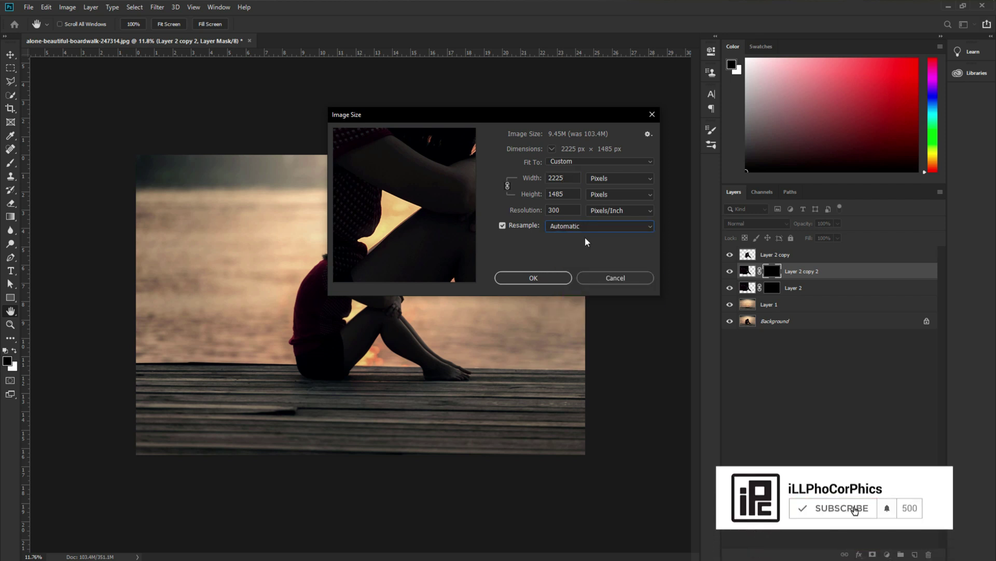
{"action": "left_click", "coordinate": [561, 277]}
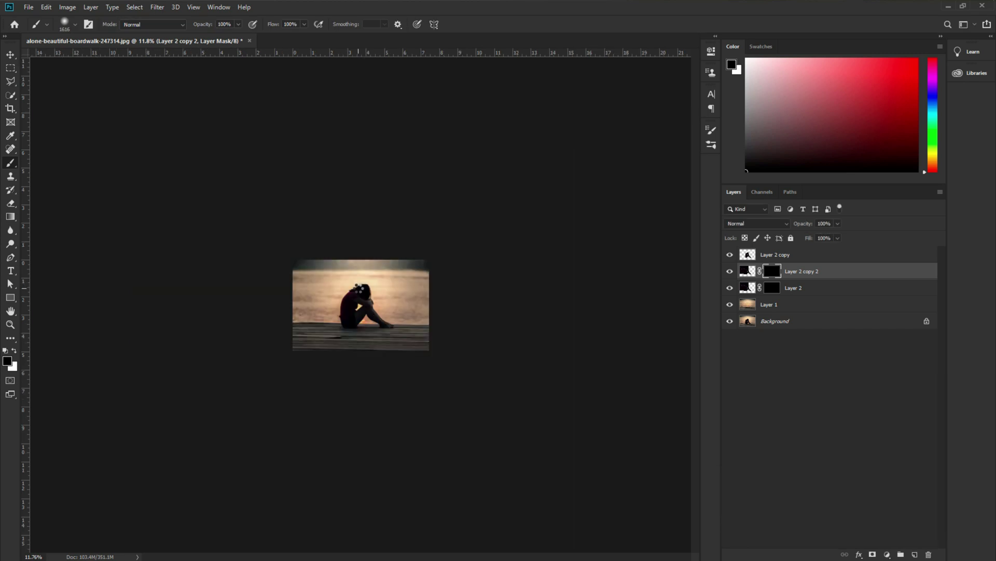
Enlarge the brush to 1840 px over the resized photo.
{"action": "key", "text": "ctrl+0"}
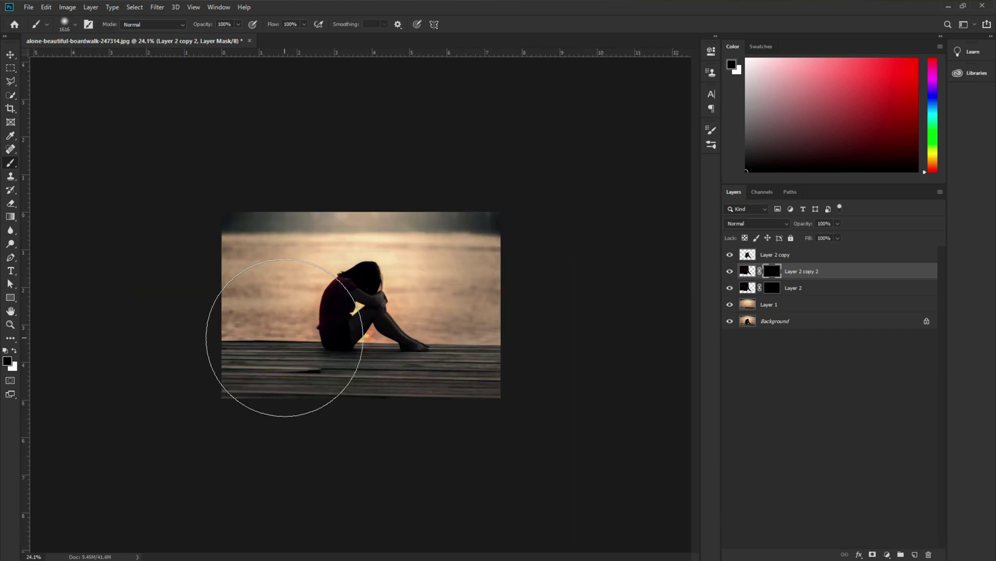
{"action": "key", "text": "ctrl+0"}
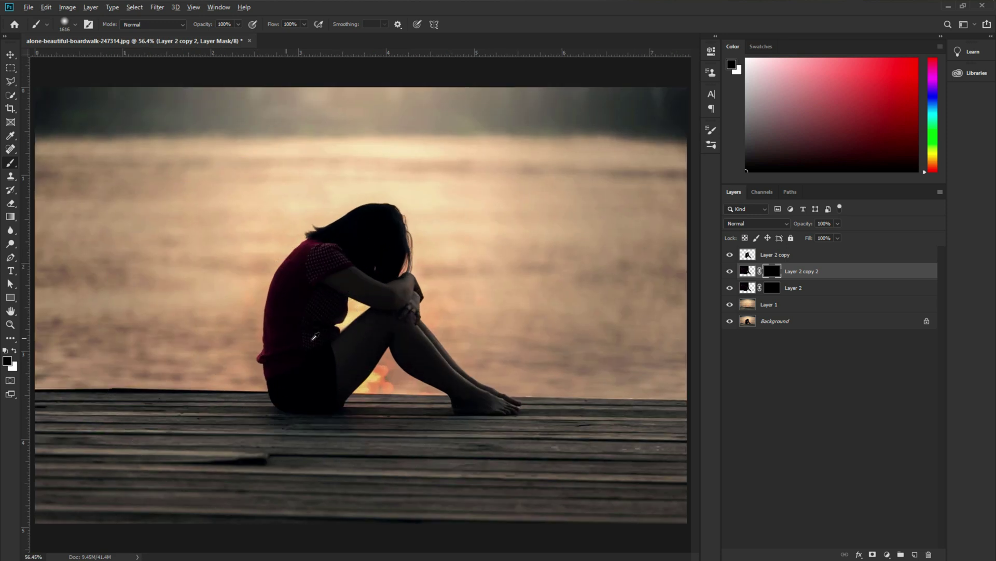
{"action": "scroll", "coordinate": [285, 338], "scroll_direction": "down", "scroll_amount": 2}
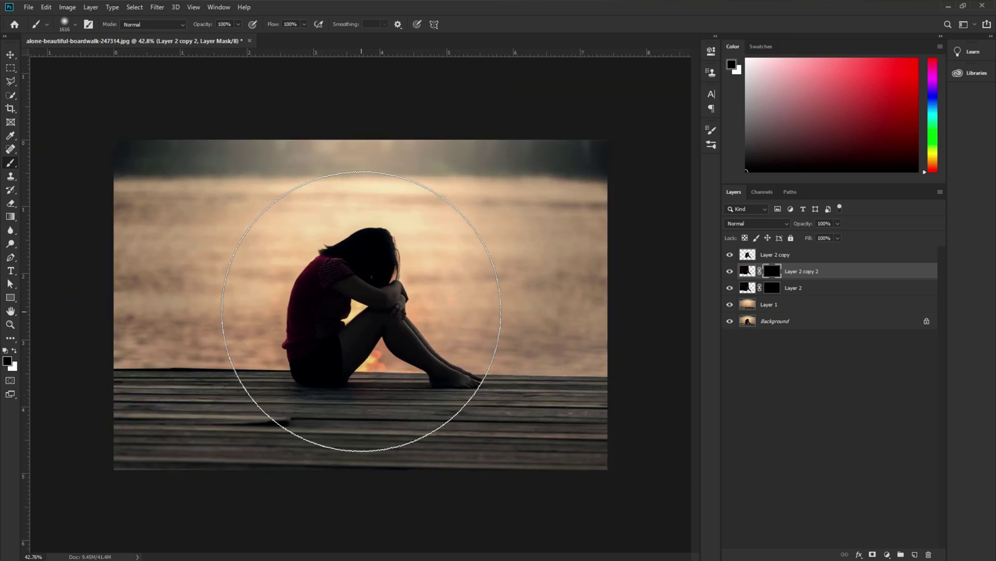
{"action": "mouse_move", "coordinate": [363, 307]}
{"action": "left_mouse_down"}
{"action": "mouse_move", "coordinate": [575, 320]}
{"action": "mouse_move", "coordinate": [409, 323]}
{"action": "mouse_move", "coordinate": [543, 338]}
{"action": "mouse_move", "coordinate": [305, 328]}
{"action": "mouse_move", "coordinate": [418, 329]}
{"action": "mouse_move", "coordinate": [352, 329]}
{"action": "mouse_move", "coordinate": [365, 331]}
{"action": "left_mouse_up"}
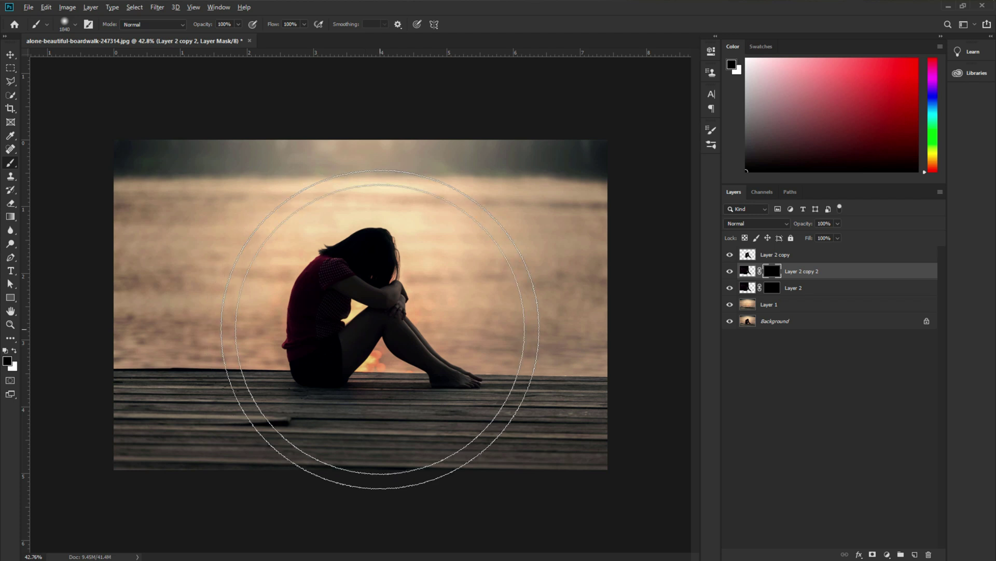
{"action": "scroll", "coordinate": [364, 326], "scroll_direction": "down", "scroll_amount": 2}
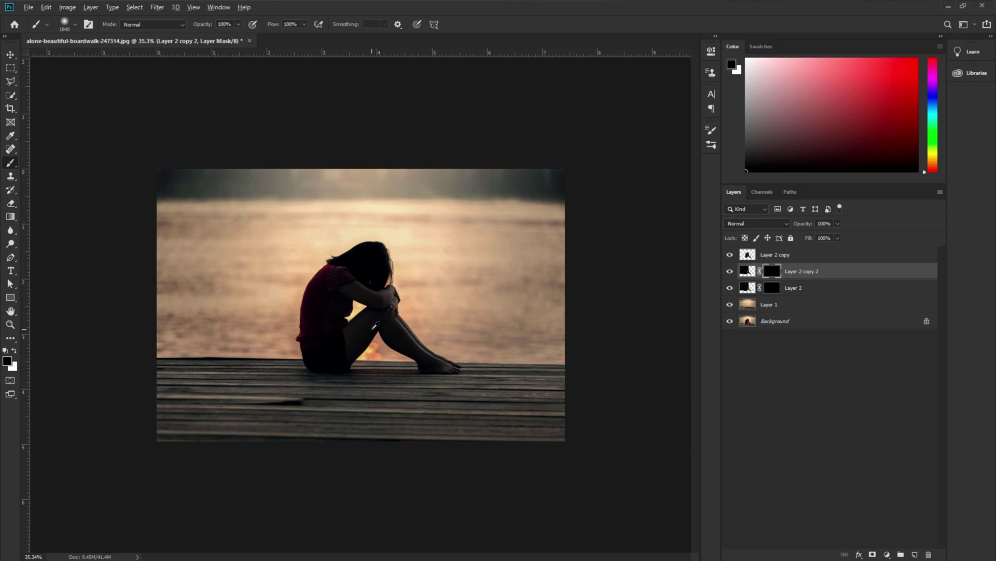
{"action": "scroll", "coordinate": [360, 312], "scroll_direction": "up", "scroll_amount": 1}
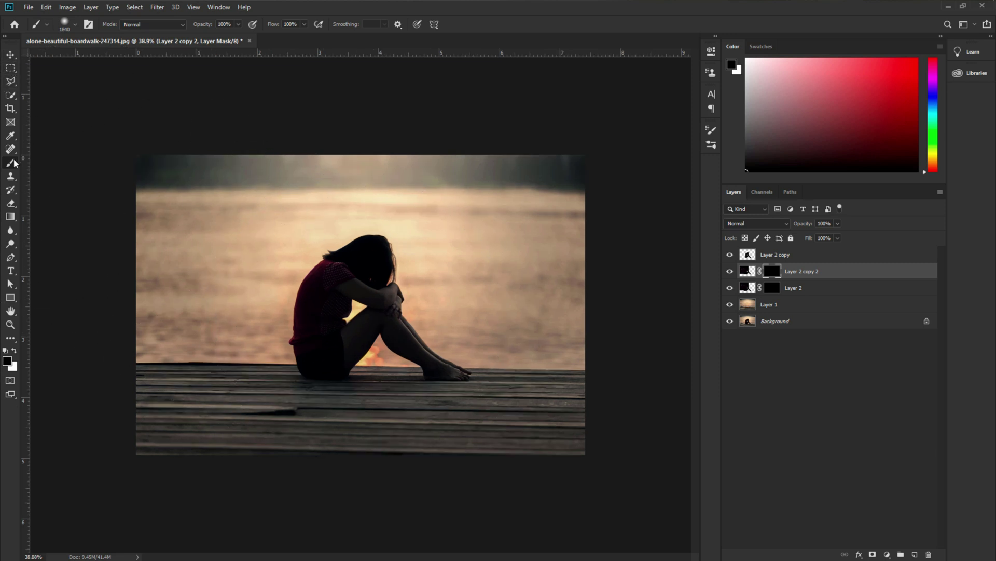
{"action": "left_click", "coordinate": [713, 131]}
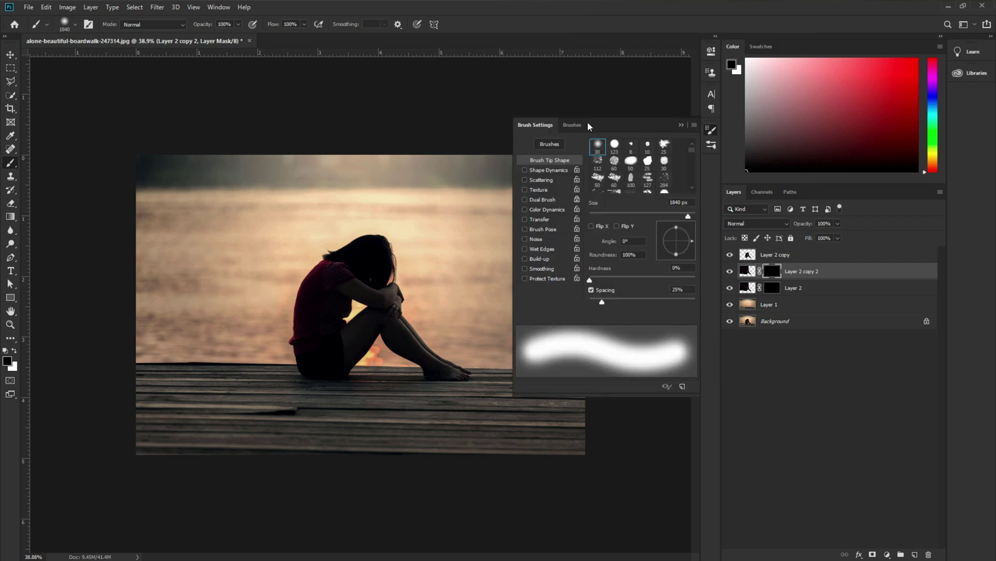
{"action": "left_click", "coordinate": [219, 7]}
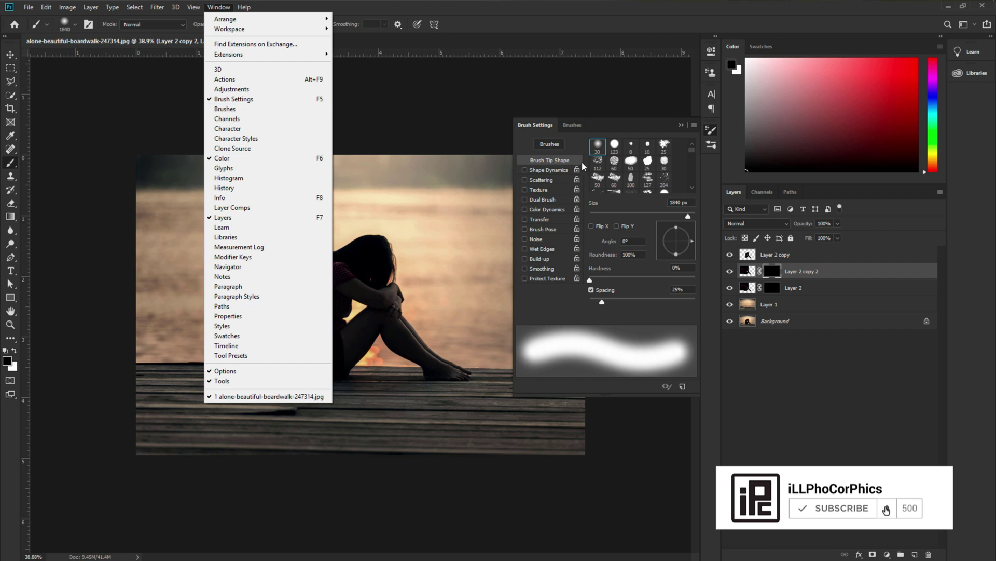
{"action": "key", "text": "F5"}
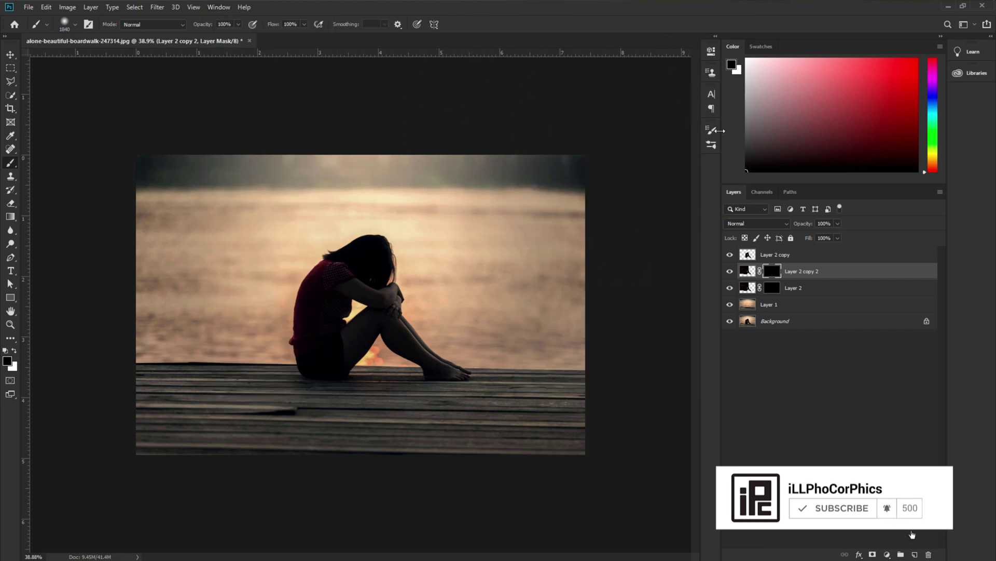
Choose a smoke-shaped sampled brush tip and enlarge it to 730 px.
{"action": "left_click", "coordinate": [712, 130]}
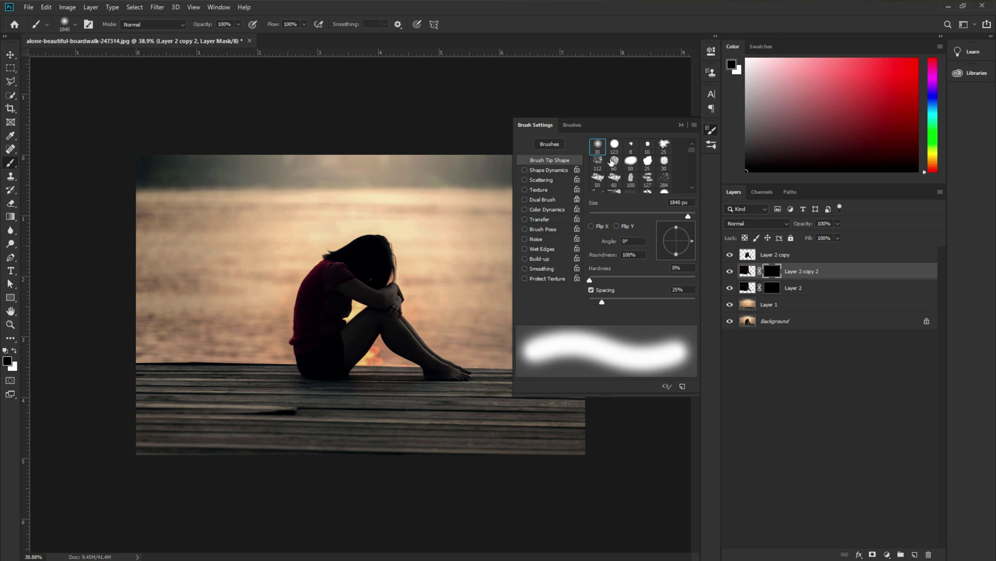
{"action": "scroll", "coordinate": [612, 163], "scroll_direction": "down", "scroll_amount": 1}
{"action": "left_click_drag", "start_coordinate": [691, 148], "coordinate": [686, 183]}
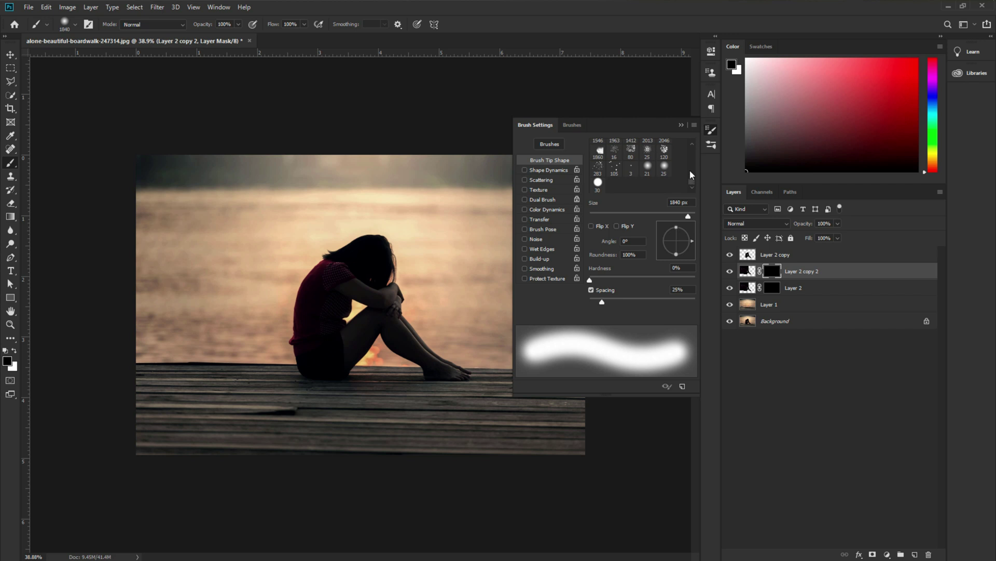
{"action": "left_click_drag", "start_coordinate": [690, 182], "coordinate": [690, 171]}
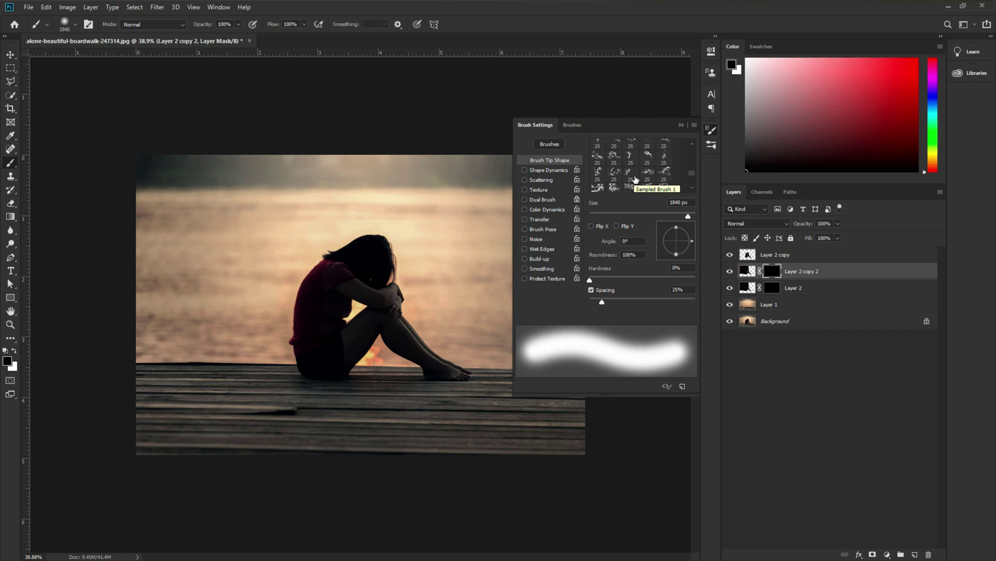
{"action": "scroll", "coordinate": [645, 179], "scroll_direction": "down", "scroll_amount": 1}
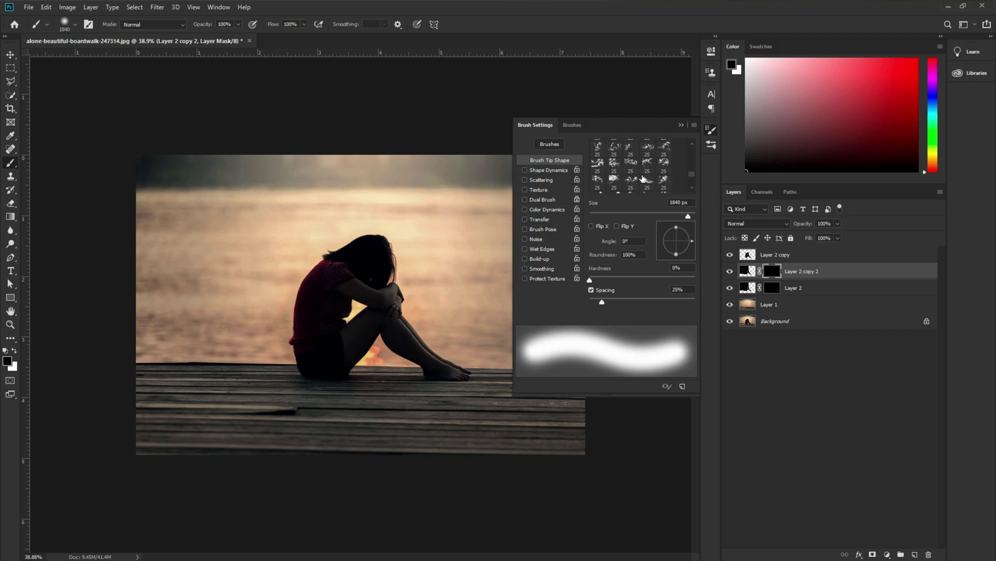
{"action": "scroll", "coordinate": [651, 178], "scroll_direction": "up", "scroll_amount": 1}
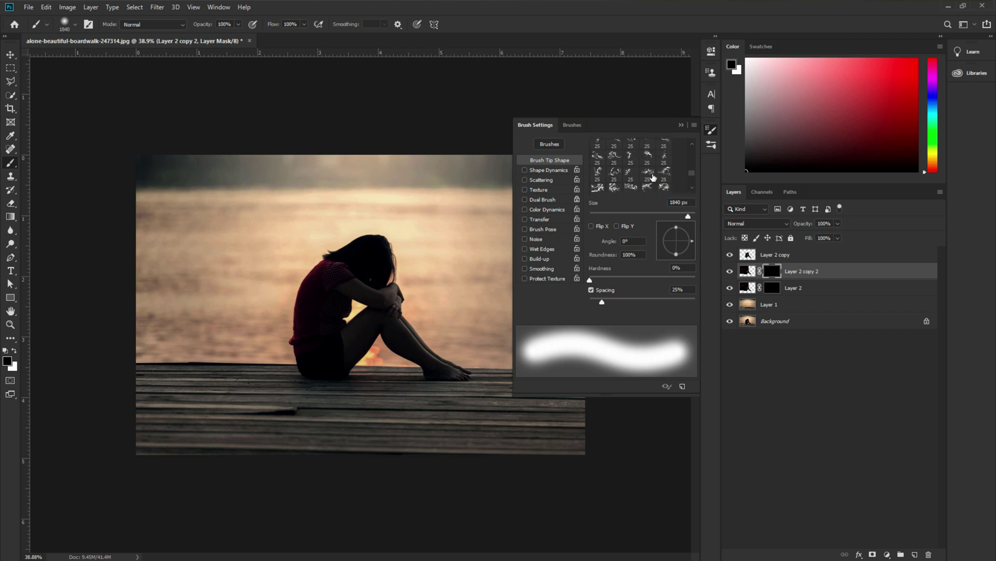
{"action": "scroll", "coordinate": [653, 177], "scroll_direction": "down", "scroll_amount": 1}
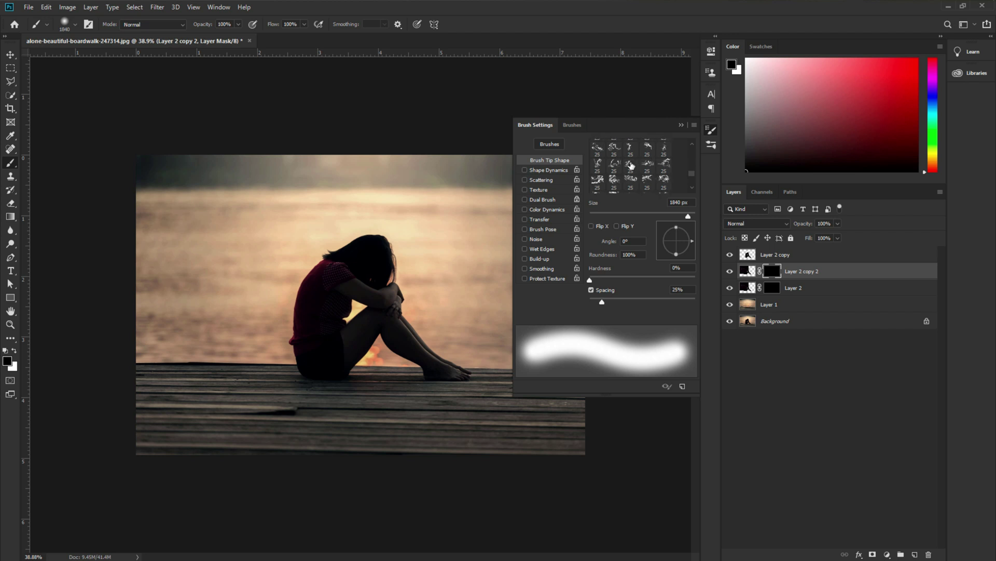
{"action": "left_click", "coordinate": [629, 165]}
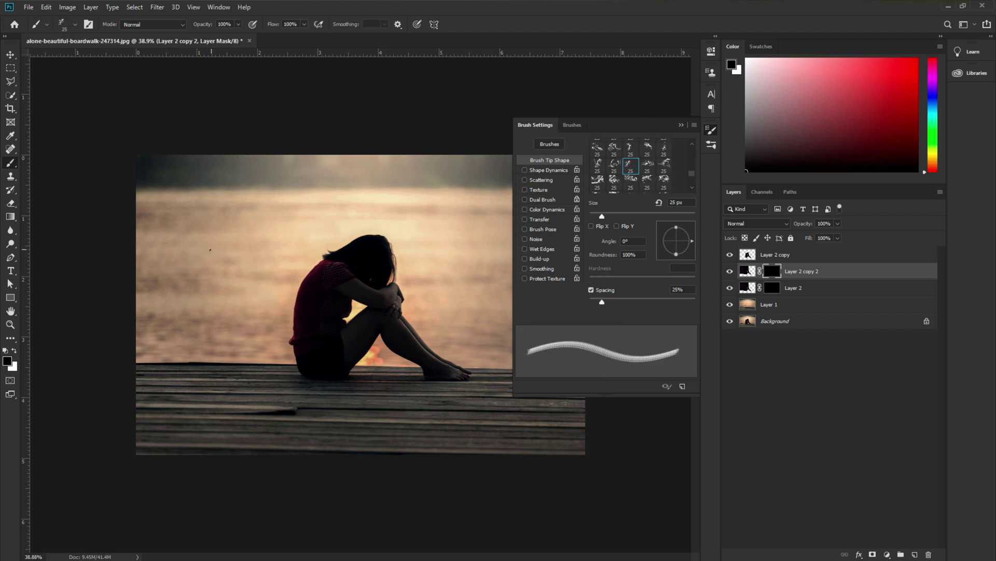
{"action": "mouse_move", "coordinate": [252, 267]}
{"action": "left_mouse_down"}
{"action": "mouse_move", "coordinate": [270, 270]}
{"action": "mouse_move", "coordinate": [262, 273]}
{"action": "left_mouse_up"}
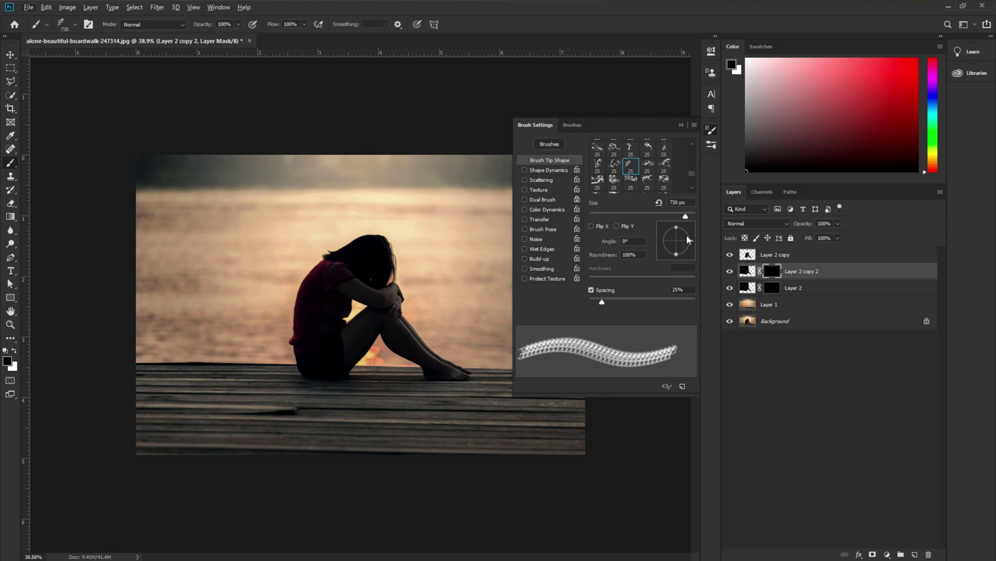
Make white the foreground colour and stamp smoke at the woman's upper back on the Layer 2 copy 2 mask.
{"action": "scroll", "coordinate": [262, 319], "scroll_direction": "up", "scroll_amount": 3}
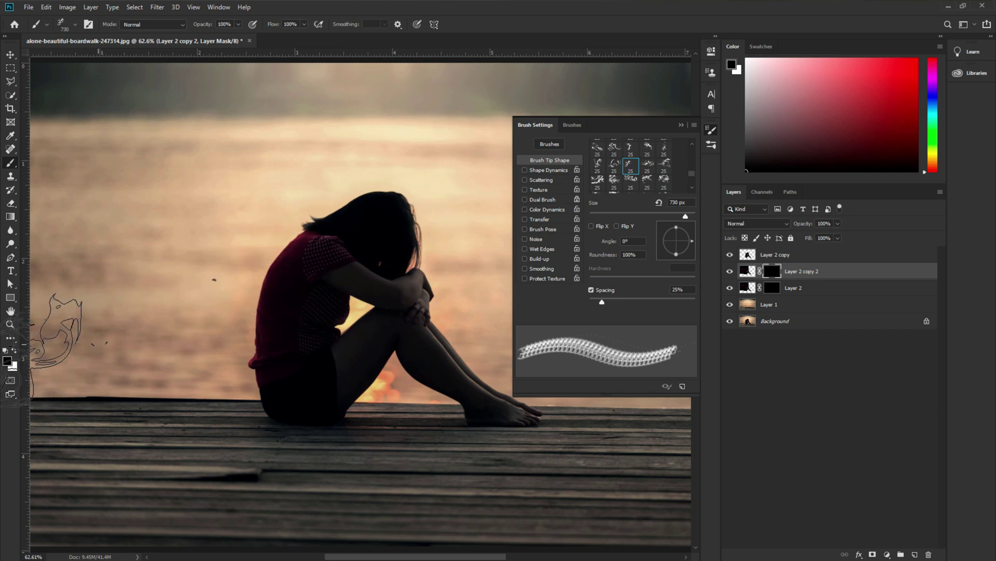
{"action": "left_click", "coordinate": [14, 351]}
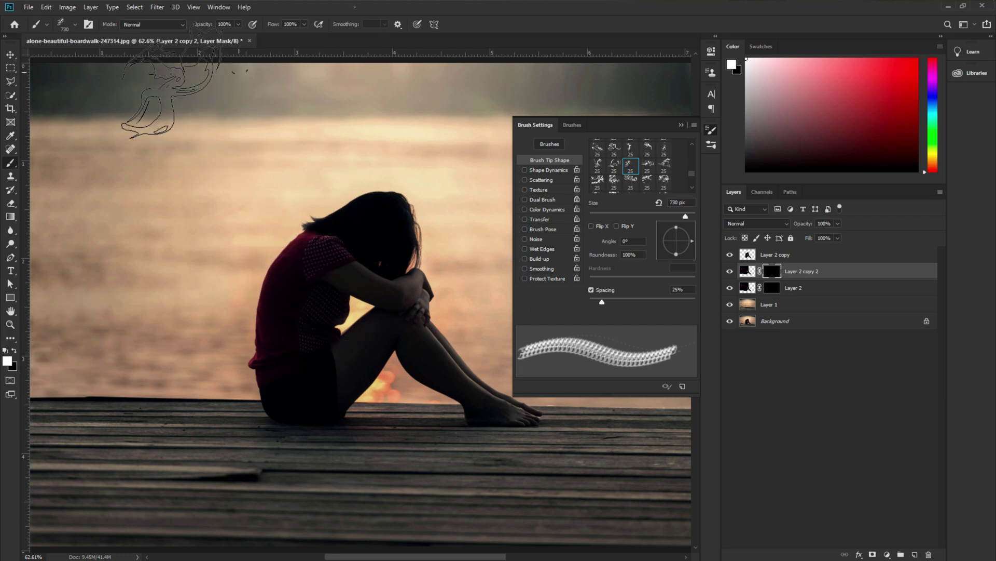
{"action": "left_click", "coordinate": [72, 23]}
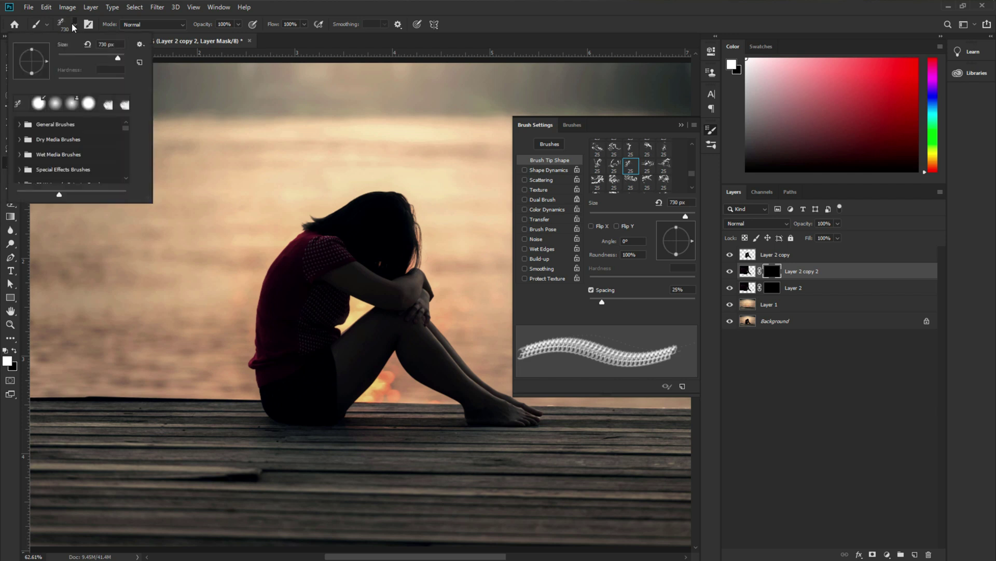
{"action": "left_click", "coordinate": [71, 22]}
{"action": "left_click", "coordinate": [288, 242]}
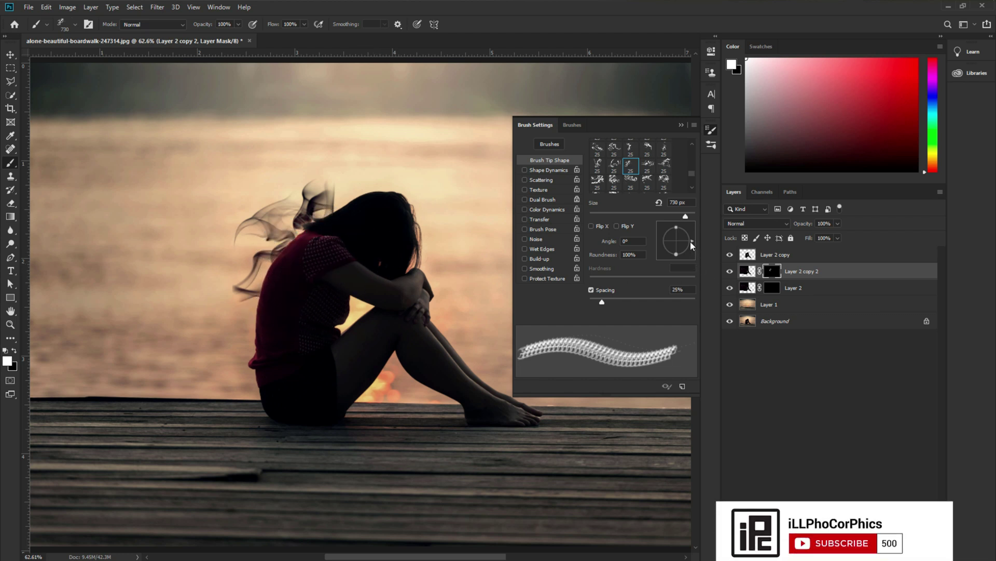
Rotate the smoke brush tip to -148° and stamp another wisp along the woman's lower back.
{"action": "mouse_move", "coordinate": [691, 238]}
{"action": "left_mouse_down"}
{"action": "mouse_move", "coordinate": [677, 227]}
{"action": "mouse_move", "coordinate": [660, 242]}
{"action": "left_mouse_up"}
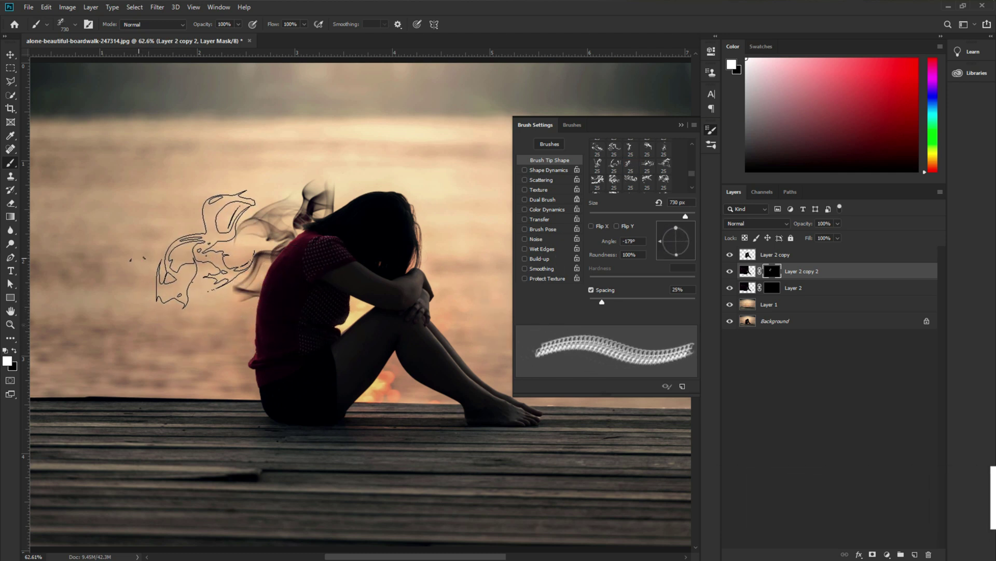
{"action": "left_click_drag", "start_coordinate": [662, 244], "coordinate": [665, 248]}
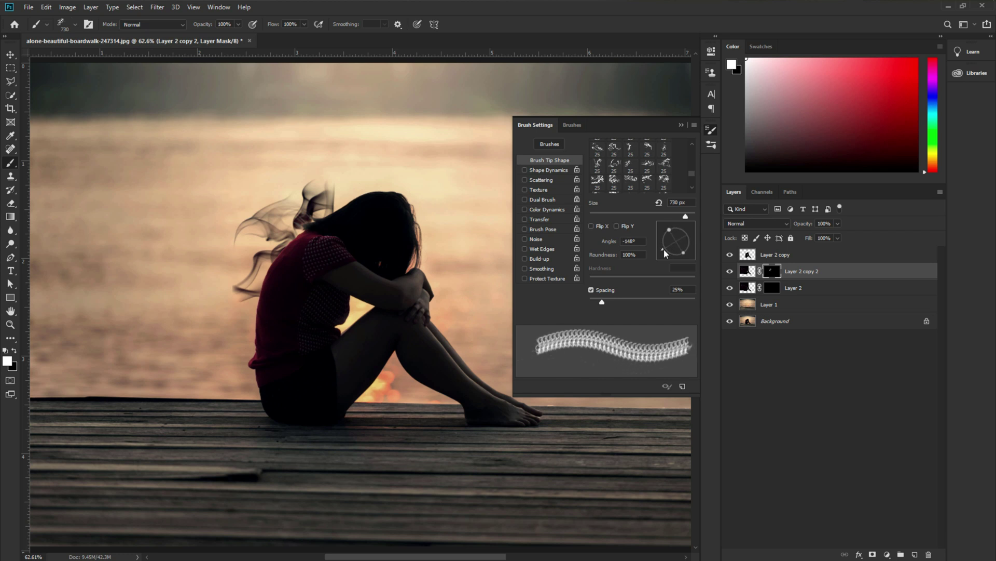
{"action": "left_click", "coordinate": [252, 300]}
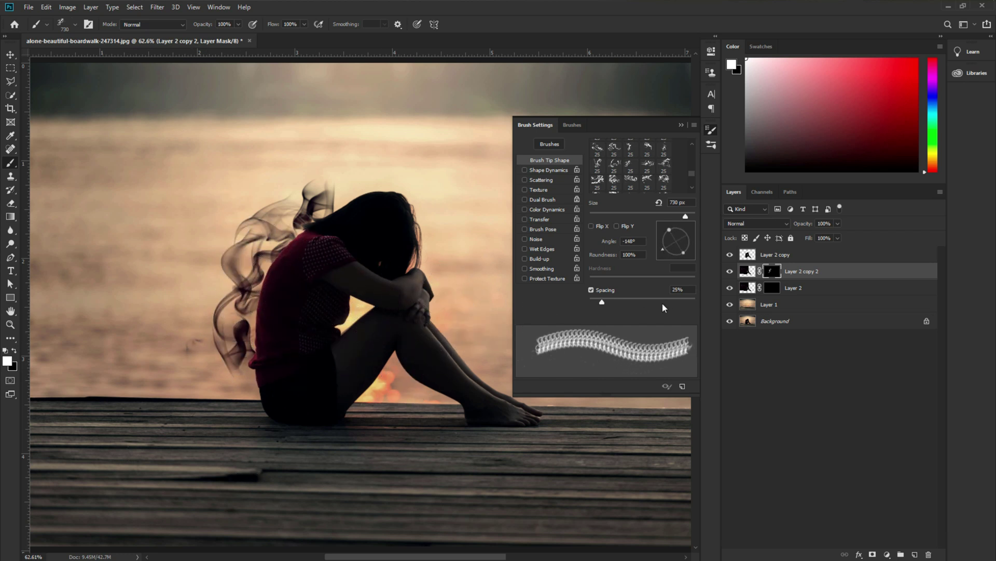
Switch to another smoke tip at 651 px, rotate it to about 179°, and stamp wisps trailing behind the woman's back.
{"action": "key", "text": "ctrl+minus"}
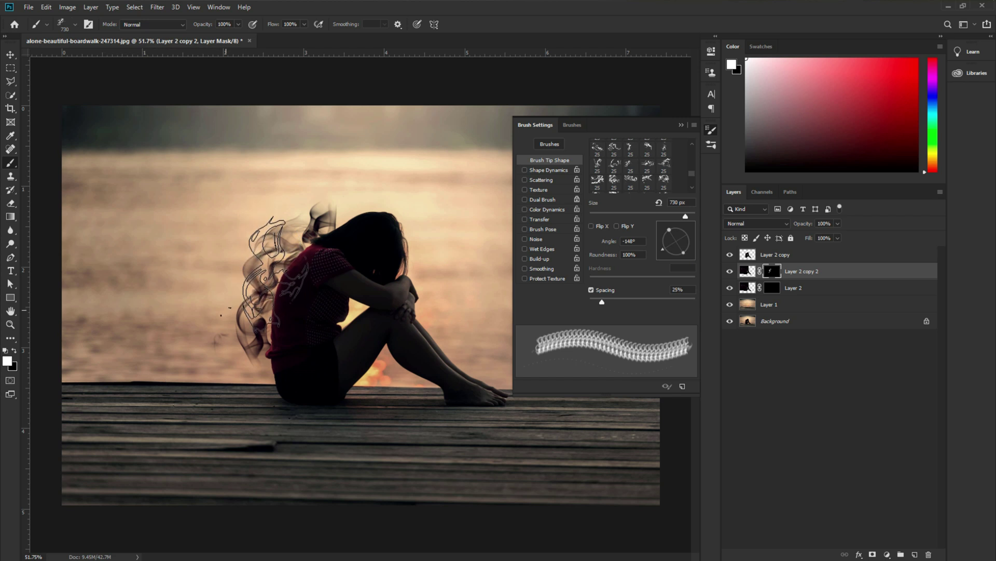
{"action": "left_click", "coordinate": [628, 167]}
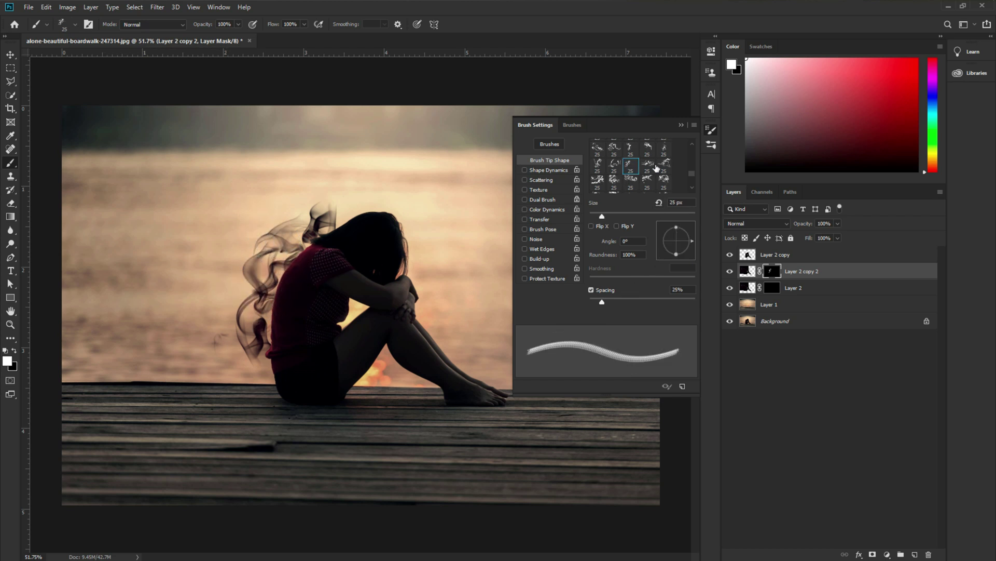
{"action": "left_click", "coordinate": [664, 165]}
{"action": "left_click_drag", "start_coordinate": [326, 214], "coordinate": [374, 218]}
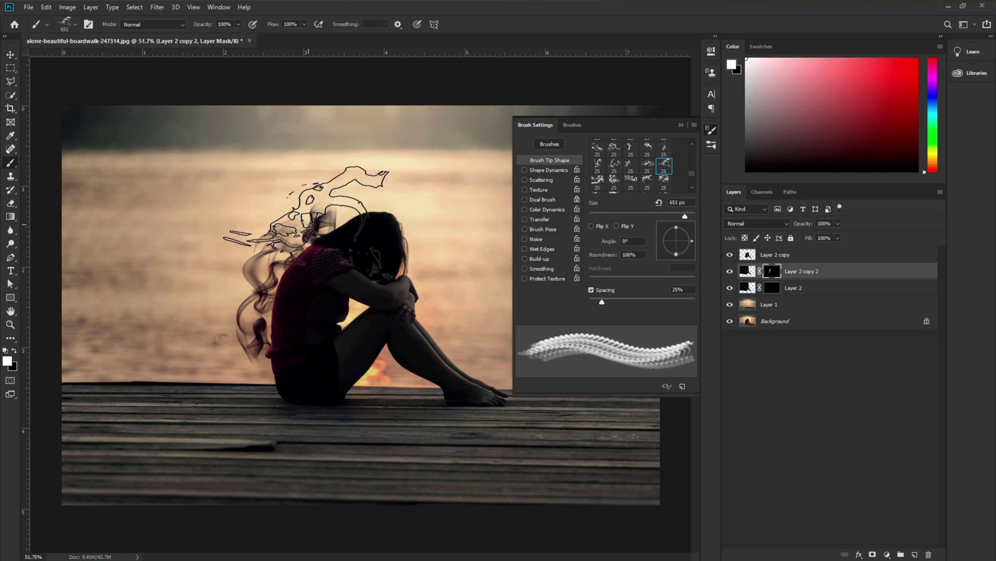
{"action": "left_click", "coordinate": [661, 240]}
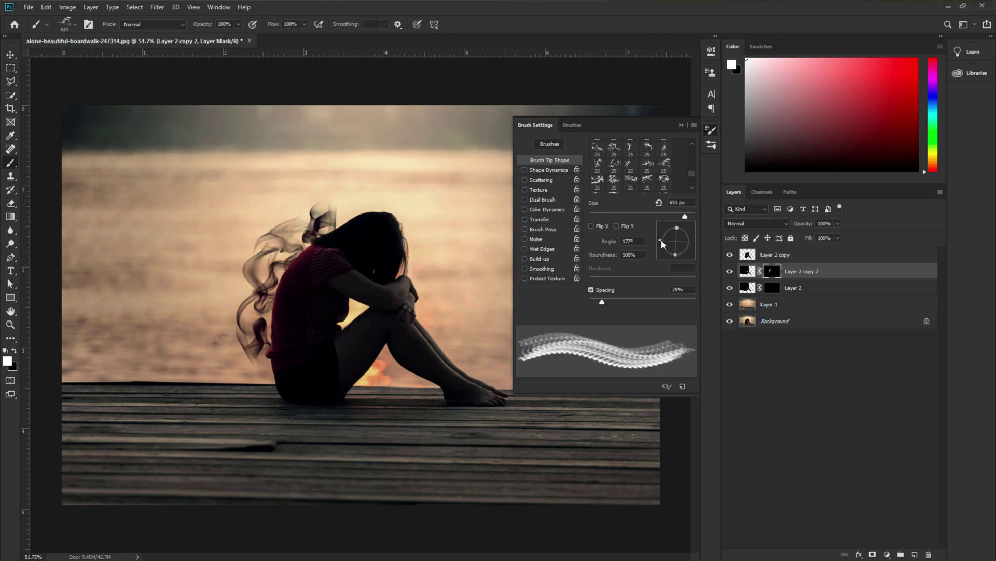
{"action": "left_click_drag", "start_coordinate": [661, 239], "coordinate": [660, 244]}
{"action": "left_click_drag", "start_coordinate": [295, 304], "coordinate": [288, 258]}
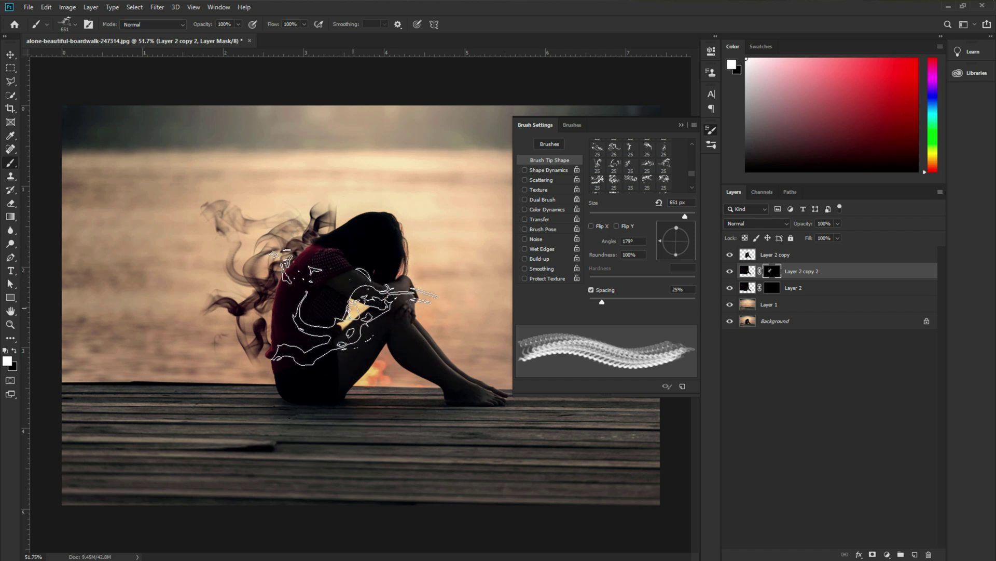
Return to the first smoke tip at 554 px and stamp more wisps behind the woman's back, varying the tip angle.
{"action": "scroll", "coordinate": [353, 321], "scroll_direction": "up", "scroll_amount": 3}
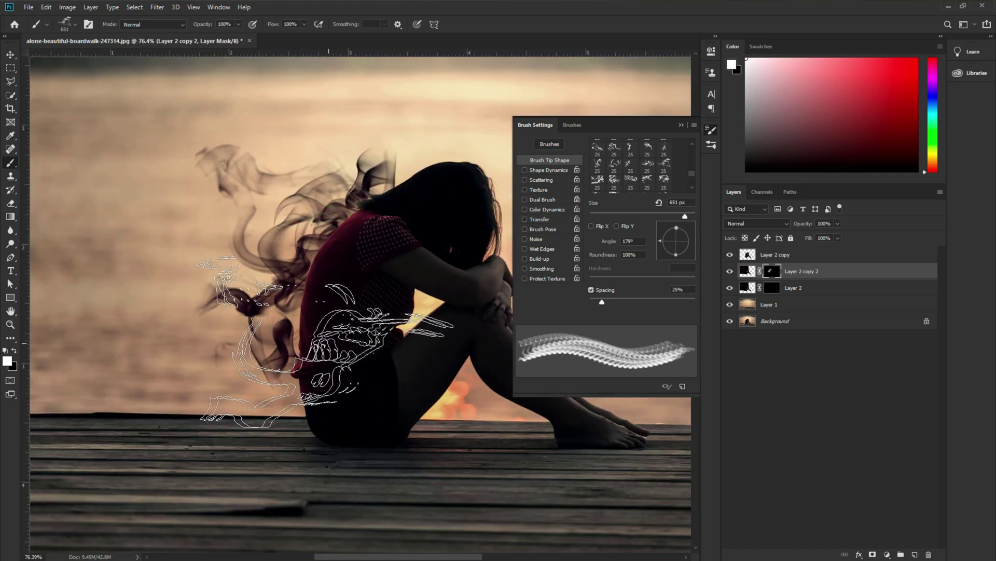
{"action": "left_click", "coordinate": [630, 166]}
{"action": "left_click", "coordinate": [327, 299]}
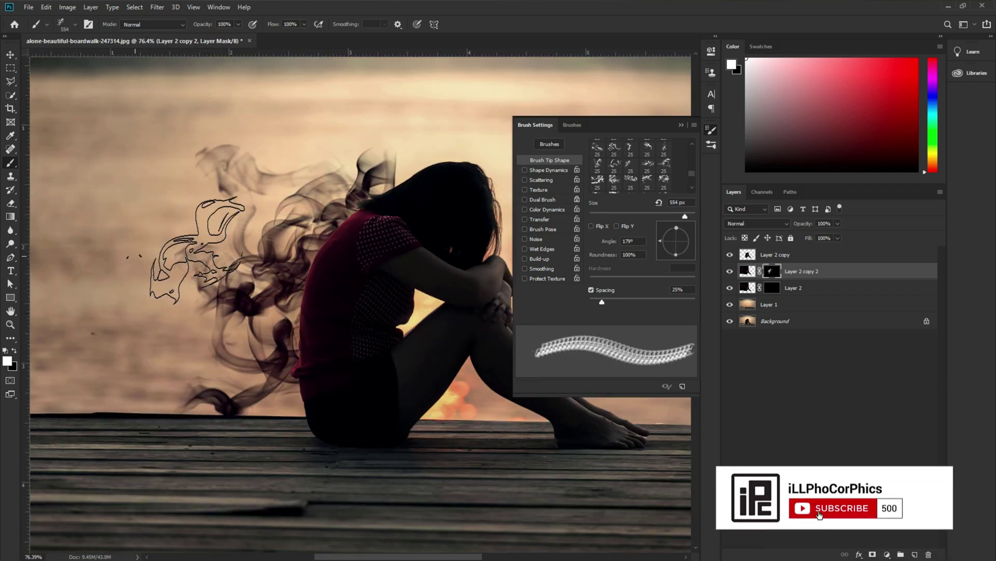
{"action": "left_click", "coordinate": [226, 236]}
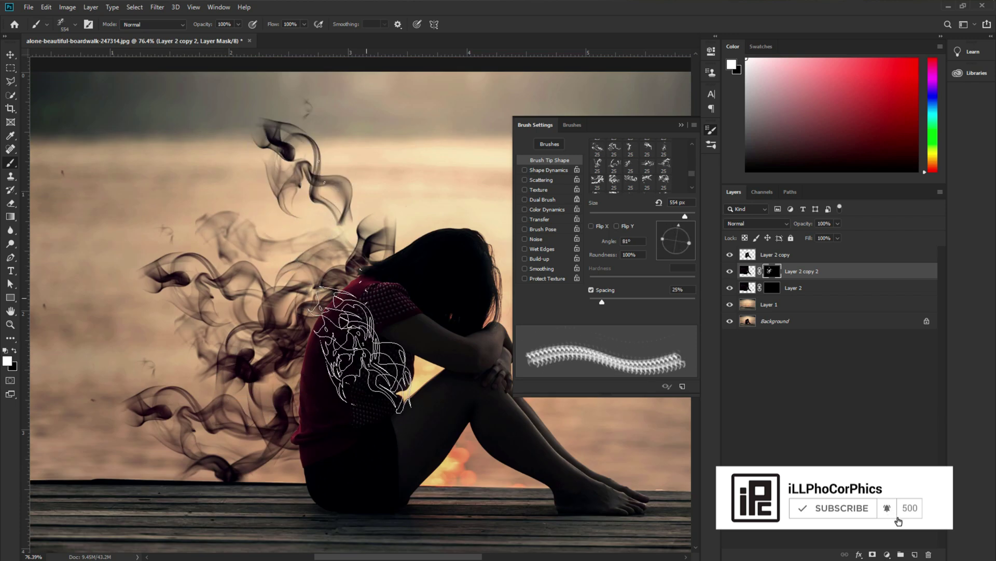
Extend the smoke up and away from the woman's back with the second smoke tip at 131°, sized about 563 px.
{"action": "left_click", "coordinate": [335, 418]}
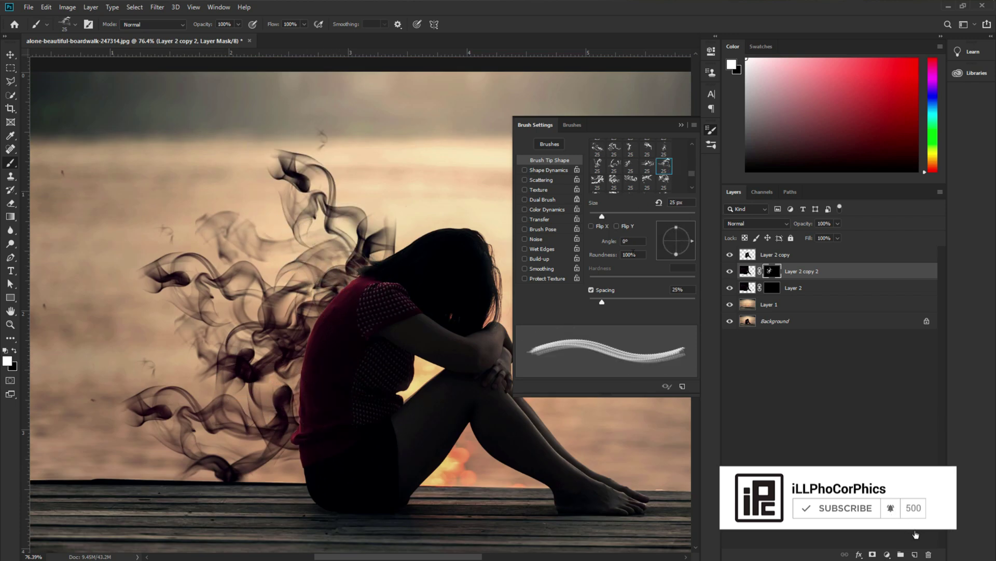
{"action": "left_click", "coordinate": [307, 335]}
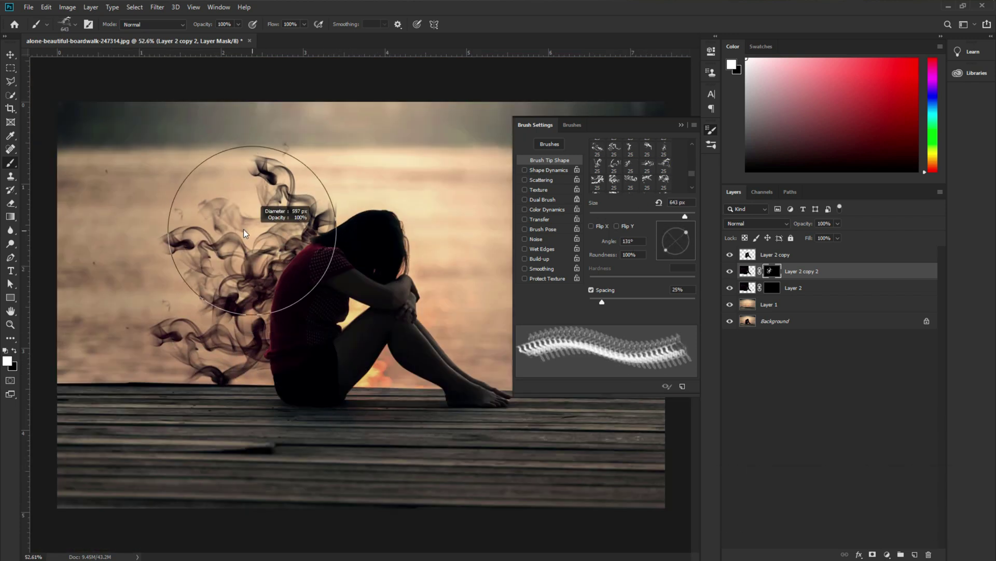
{"action": "left_click", "coordinate": [244, 229]}
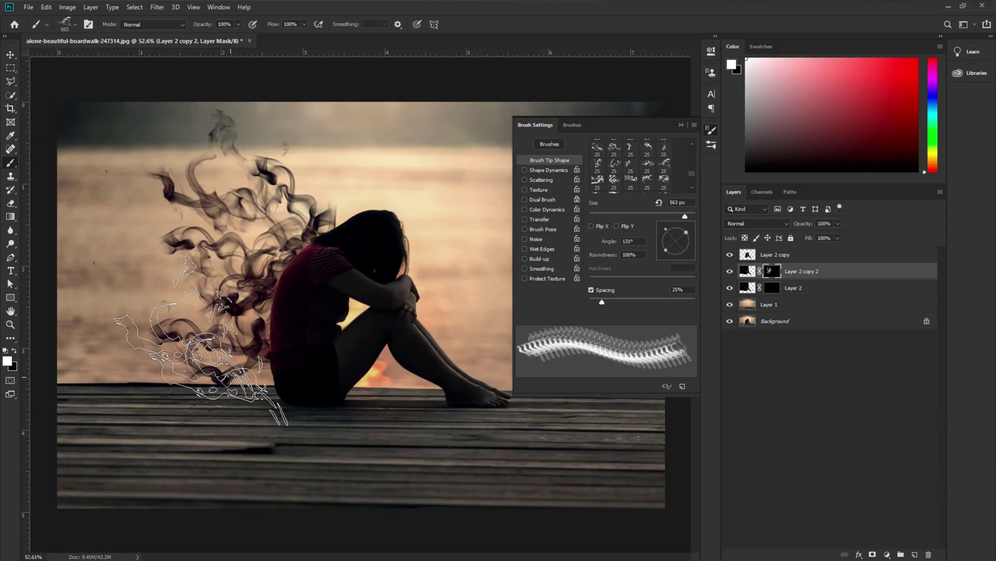
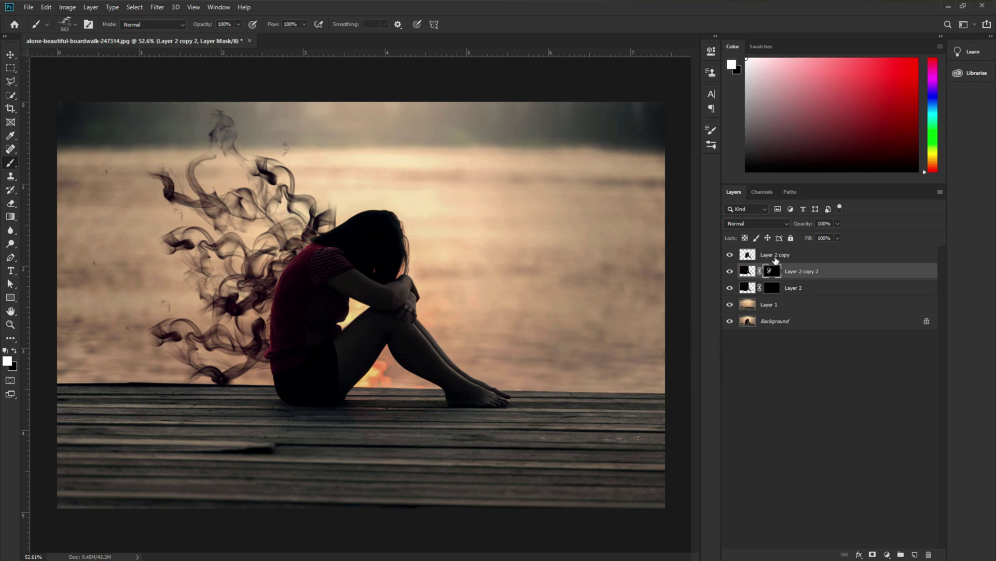
Add a white layer mask to Layer 2 copy and set the first smoke tip to 648 px at 0°.
{"action": "left_click", "coordinate": [776, 259]}
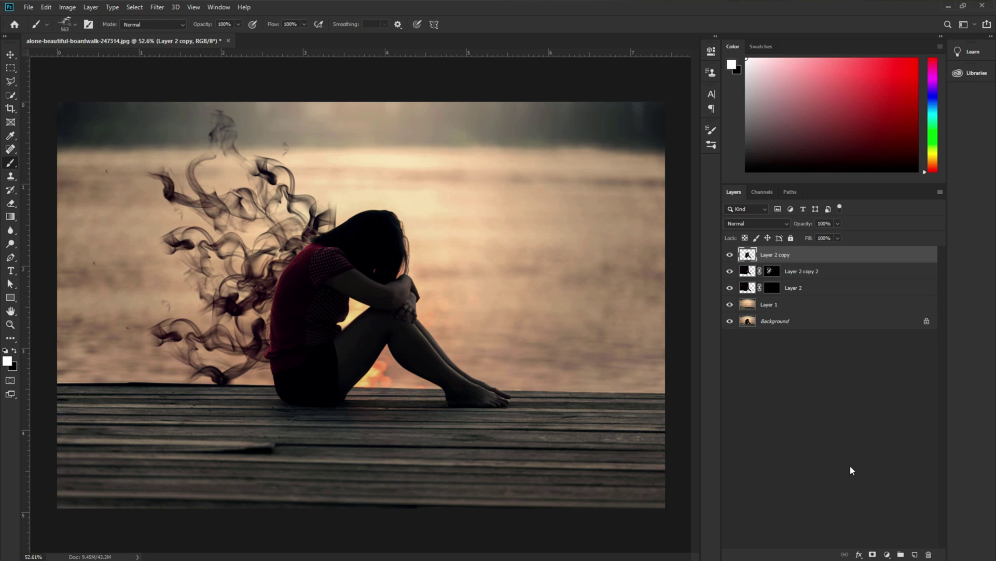
{"action": "left_click", "coordinate": [873, 554]}
{"action": "left_click", "coordinate": [711, 130]}
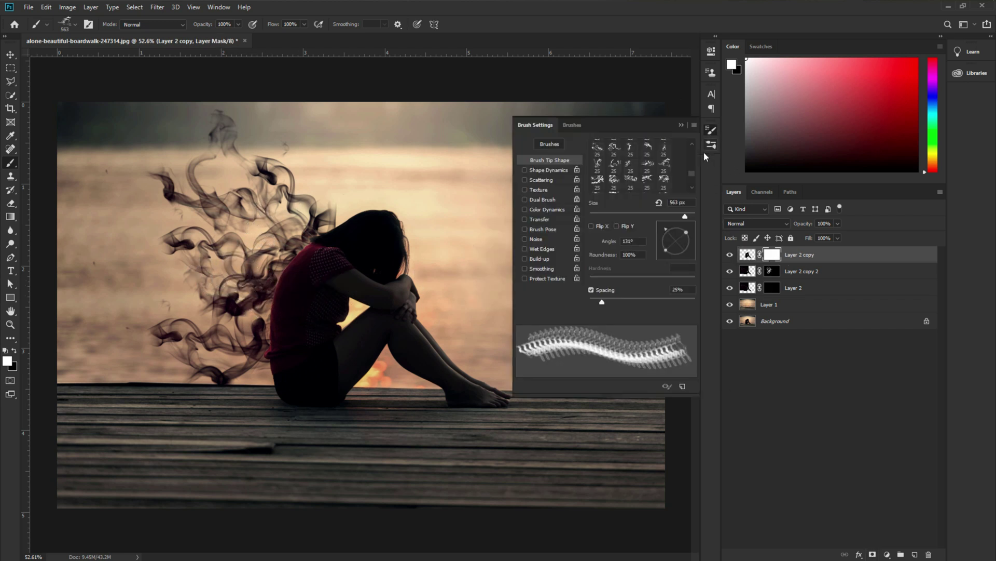
{"action": "left_click", "coordinate": [629, 165]}
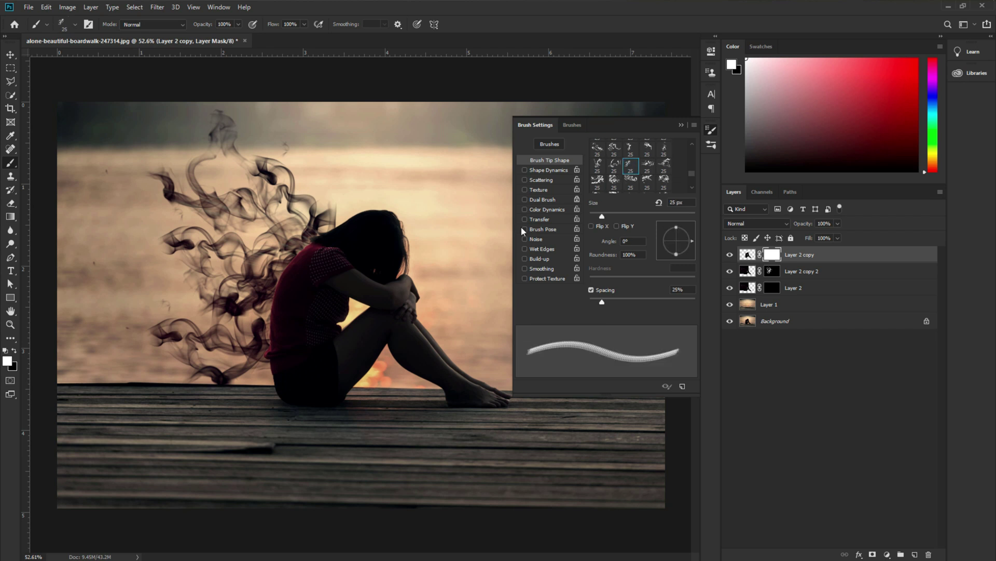
{"action": "right_click", "coordinate": [377, 254]}
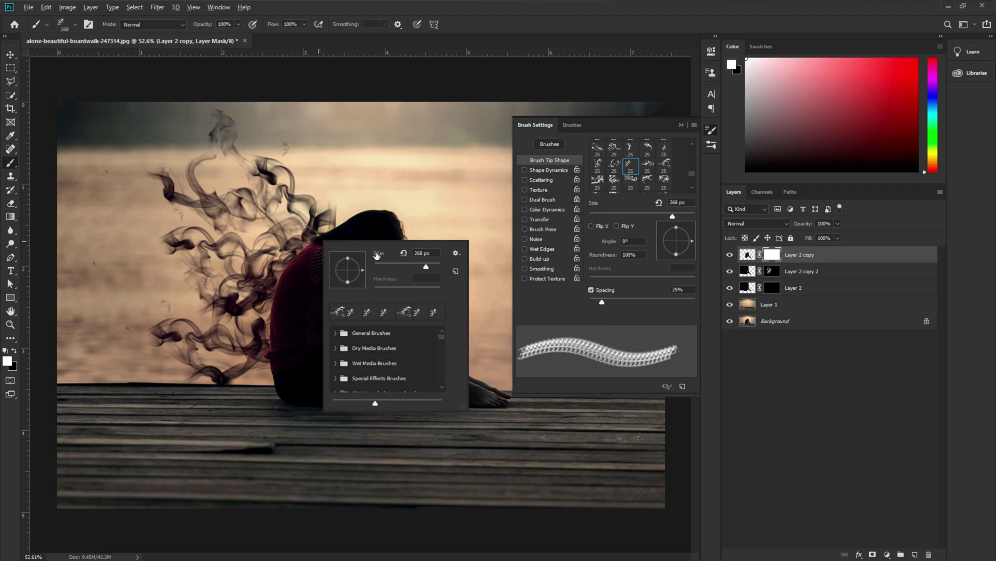
{"action": "left_click_drag", "start_coordinate": [343, 226], "coordinate": [374, 226]}
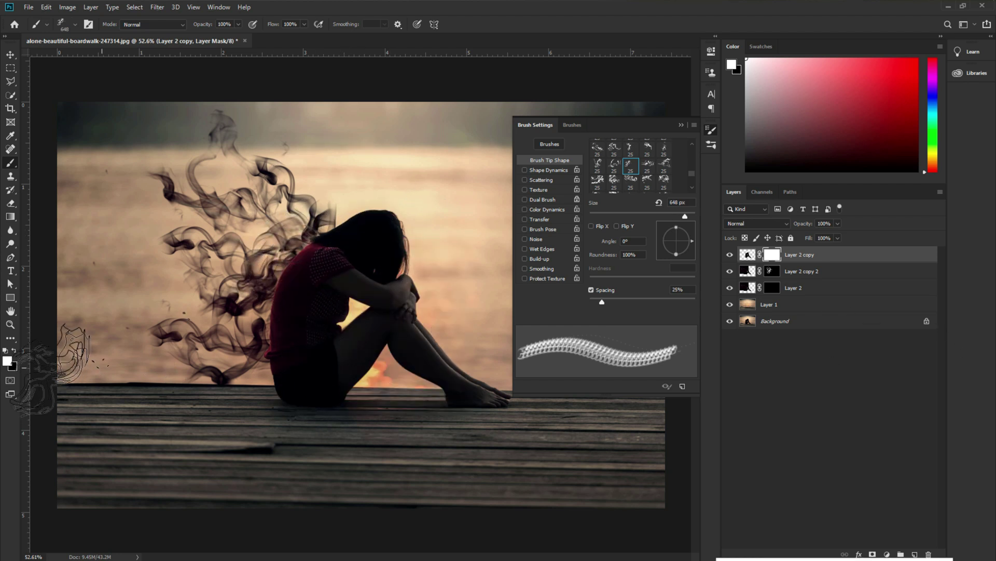
Make black the foreground colour and stamp smoke-shaped gaps into the woman's shoulder and lower back on the Layer 2 copy mask.
{"action": "left_click", "coordinate": [14, 351]}
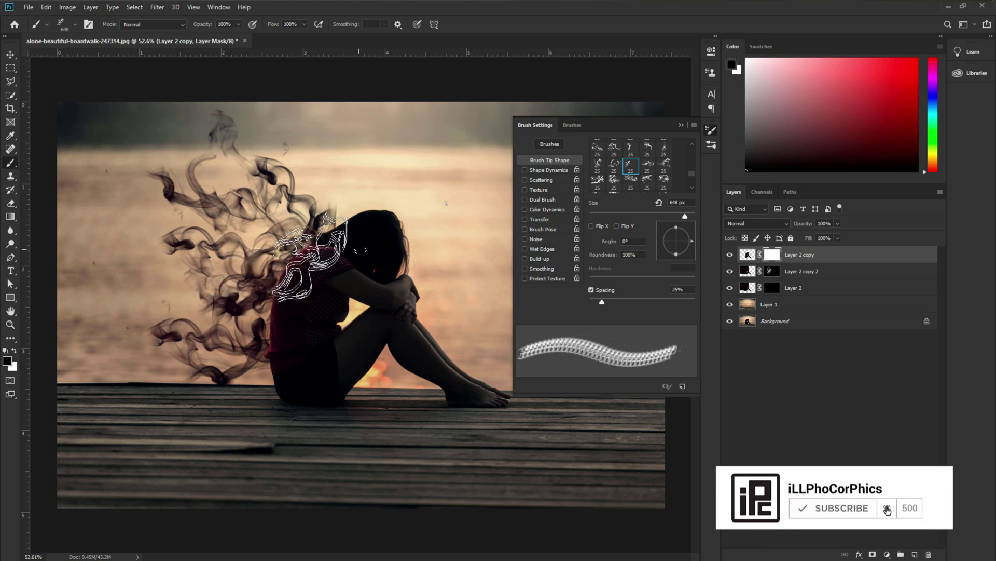
{"action": "left_click", "coordinate": [310, 260]}
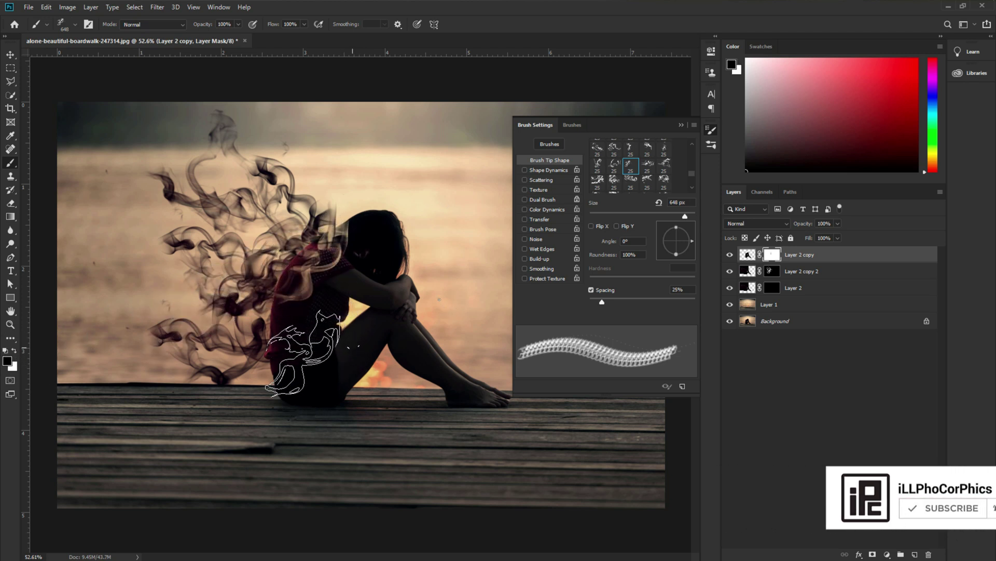
{"action": "left_click", "coordinate": [295, 345]}
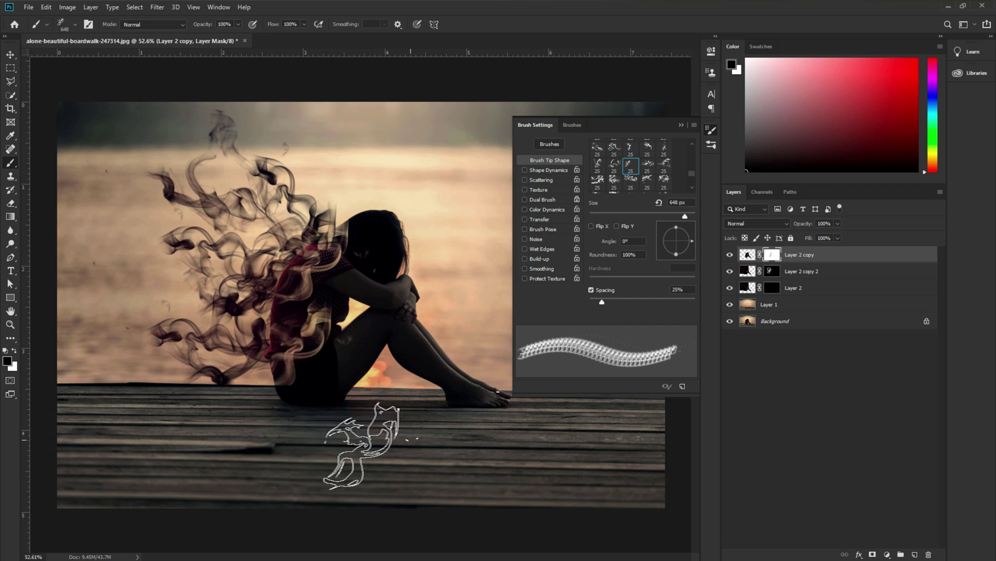
Stamp smoke-shaped gaps into the woman's back and waist on the Layer 2 copy mask with the second smoke tip at 428 px.
{"action": "left_click", "coordinate": [665, 165]}
{"action": "mouse_move", "coordinate": [310, 358]}
{"action": "left_mouse_down"}
{"action": "mouse_move", "coordinate": [301, 349]}
{"action": "mouse_move", "coordinate": [316, 369]}
{"action": "left_mouse_up"}
{"action": "left_click", "coordinate": [316, 369]}
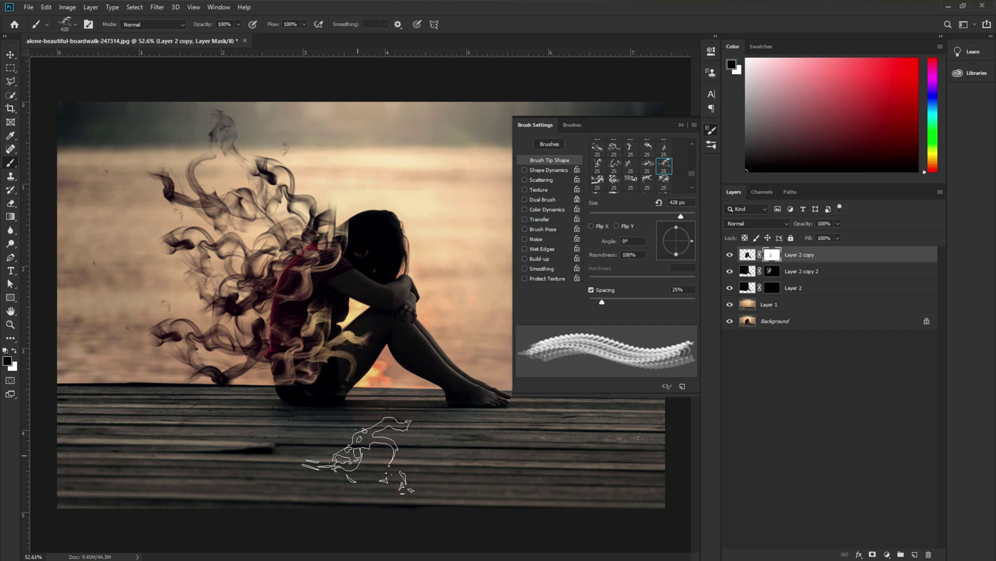
{"action": "left_click", "coordinate": [259, 327]}
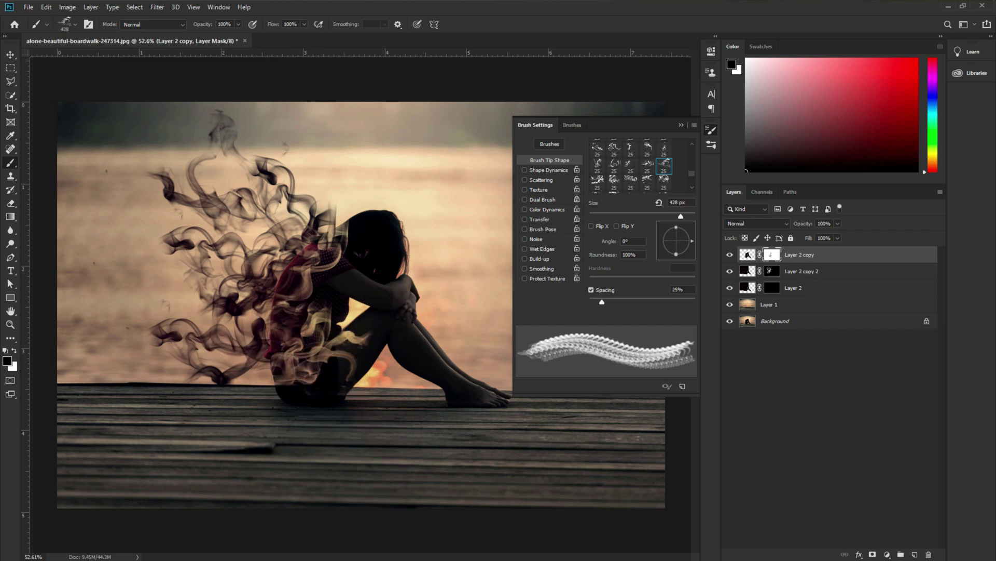
Return to the first smoke tip, enlarge it to 603 px, rotate it to 45° and stamp further gaps into the woman's lower back.
{"action": "left_click", "coordinate": [627, 166]}
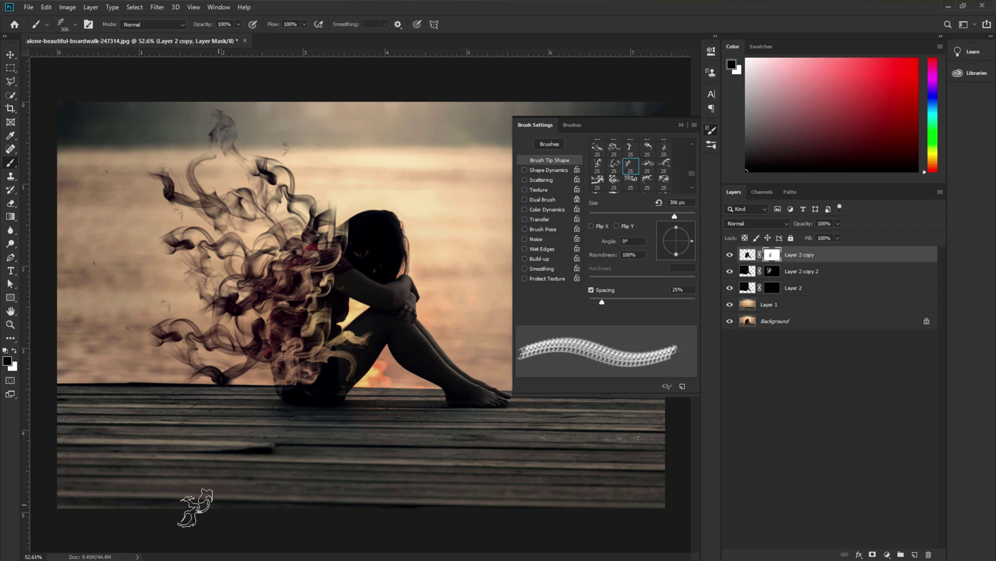
{"action": "mouse_move", "coordinate": [248, 400]}
{"action": "left_mouse_down"}
{"action": "mouse_move", "coordinate": [280, 399]}
{"action": "mouse_move", "coordinate": [286, 334]}
{"action": "mouse_move", "coordinate": [312, 335]}
{"action": "left_mouse_up"}
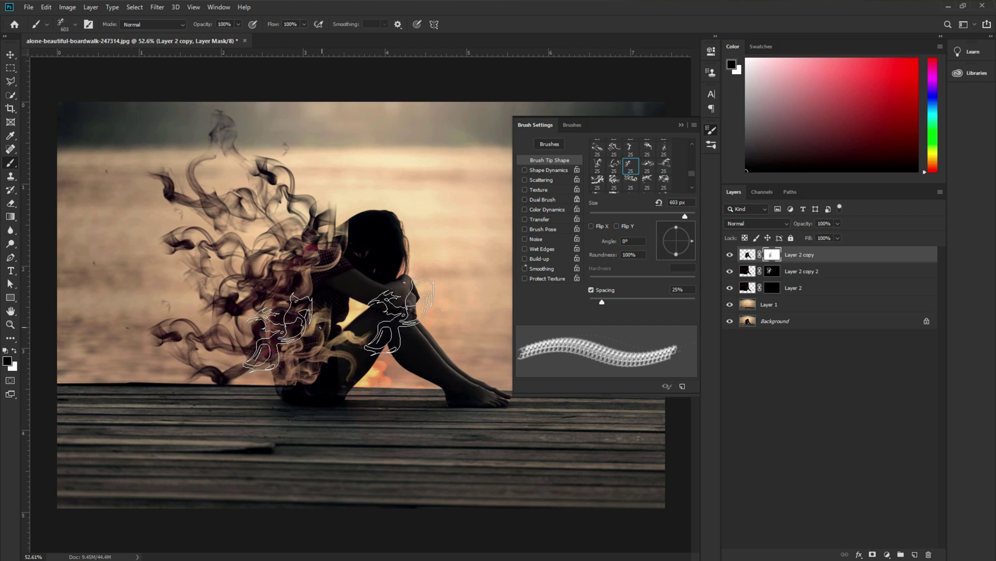
{"action": "left_click_drag", "start_coordinate": [691, 250], "coordinate": [687, 229]}
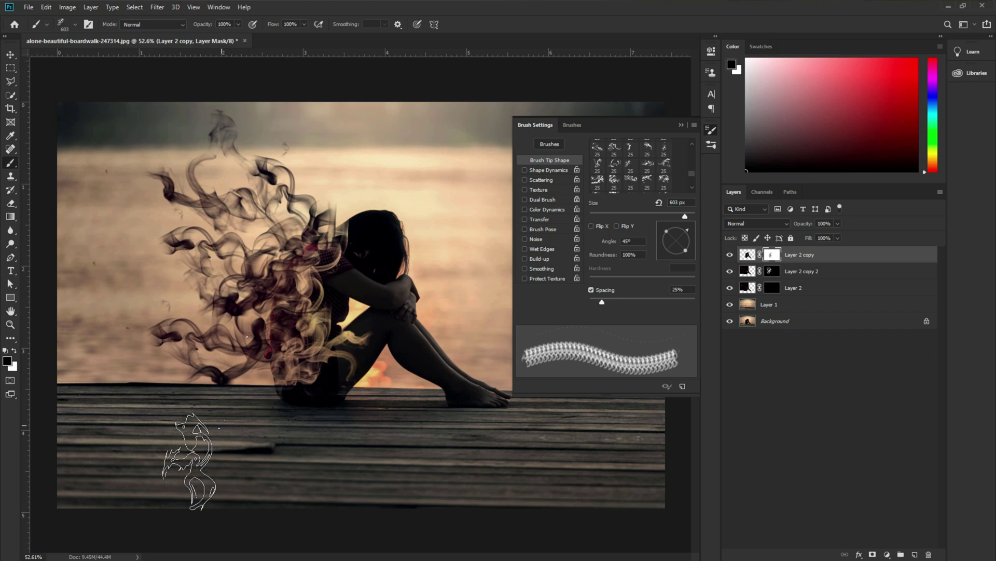
Fade the remaining solid parts of the back and hip on the Layer 2 copy mask with a soft round 107 px brush at 64% opacity.
{"action": "scroll", "coordinate": [202, 415], "scroll_direction": "up", "scroll_amount": 2}
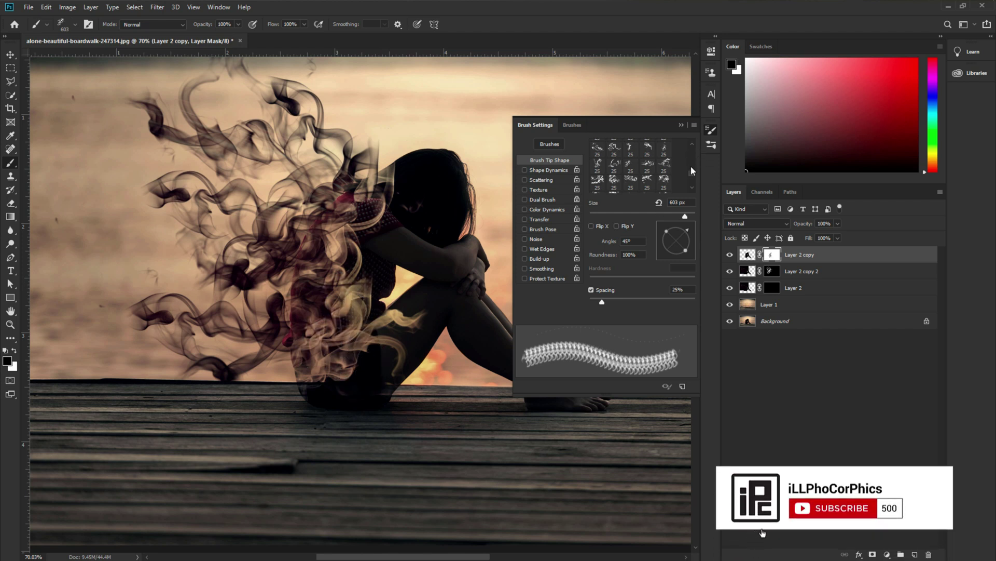
{"action": "left_click_drag", "start_coordinate": [691, 177], "coordinate": [692, 195]}
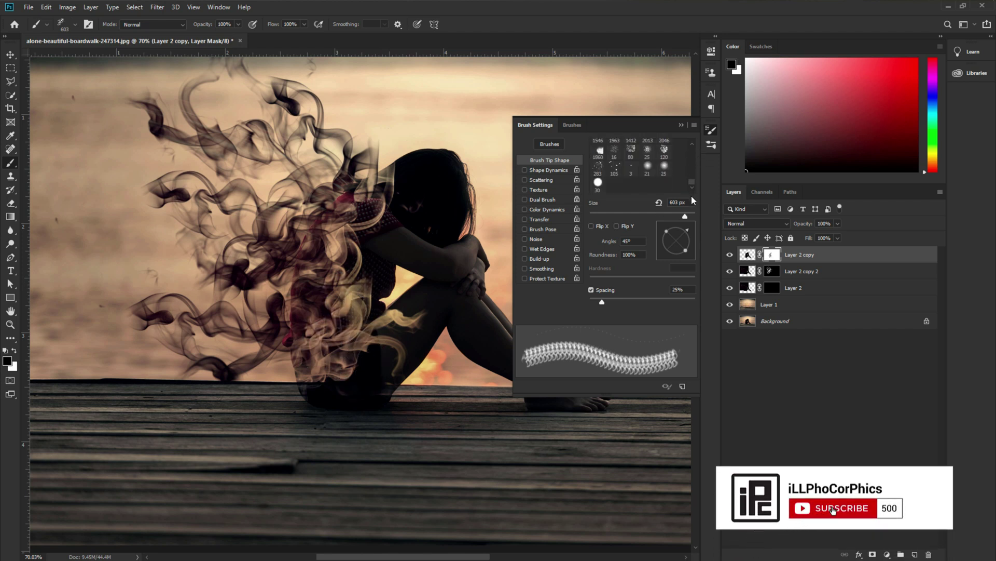
{"action": "left_click", "coordinate": [648, 171]}
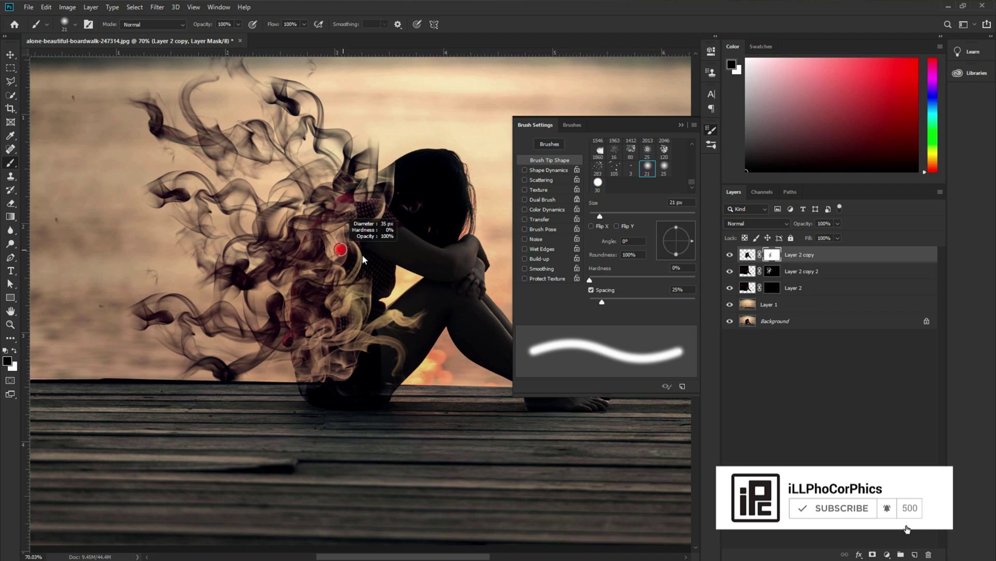
{"action": "left_click_drag", "start_coordinate": [208, 26], "coordinate": [201, 27]}
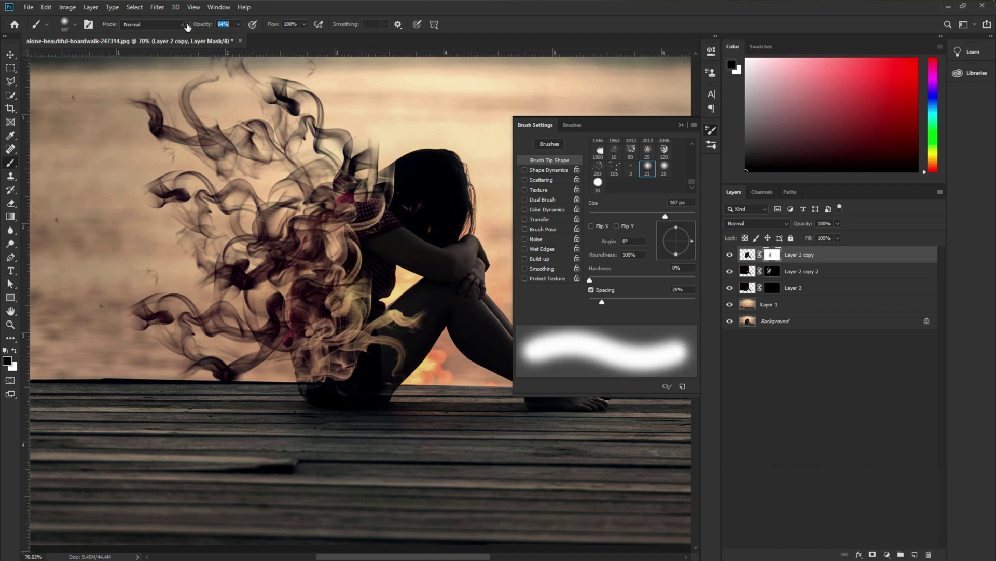
{"action": "right_click", "coordinate": [320, 206], "text": "alt"}
{"action": "right_click", "coordinate": [320, 207], "text": "alt"}
{"action": "mouse_move", "coordinate": [292, 250]}
{"action": "left_mouse_down"}
{"action": "mouse_move", "coordinate": [278, 277]}
{"action": "mouse_move", "coordinate": [291, 310]}
{"action": "mouse_move", "coordinate": [281, 350]}
{"action": "mouse_move", "coordinate": [295, 410]}
{"action": "mouse_move", "coordinate": [277, 327]}
{"action": "mouse_move", "coordinate": [289, 264]}
{"action": "left_mouse_up"}
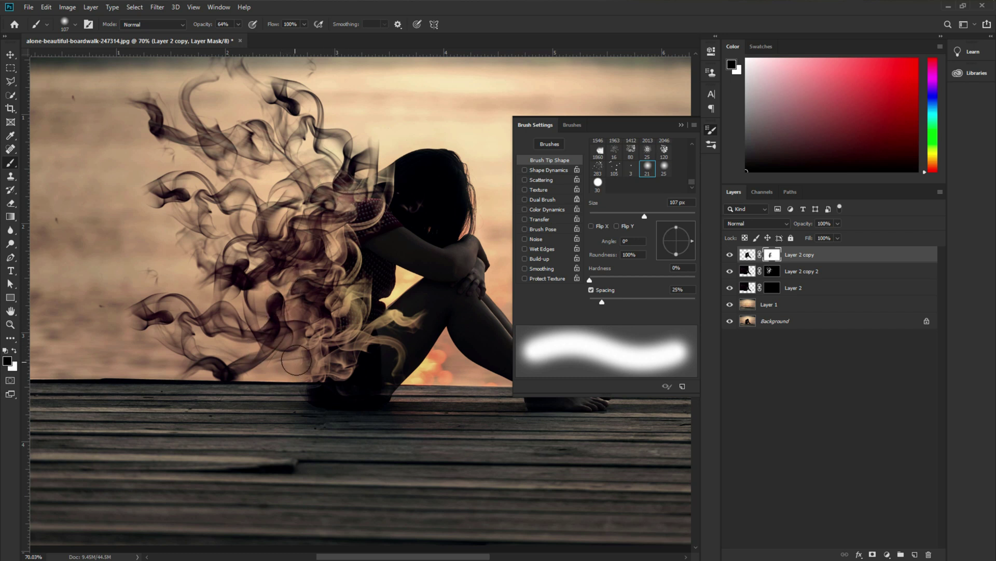
{"action": "scroll", "coordinate": [232, 382], "scroll_direction": "down", "scroll_amount": 3}
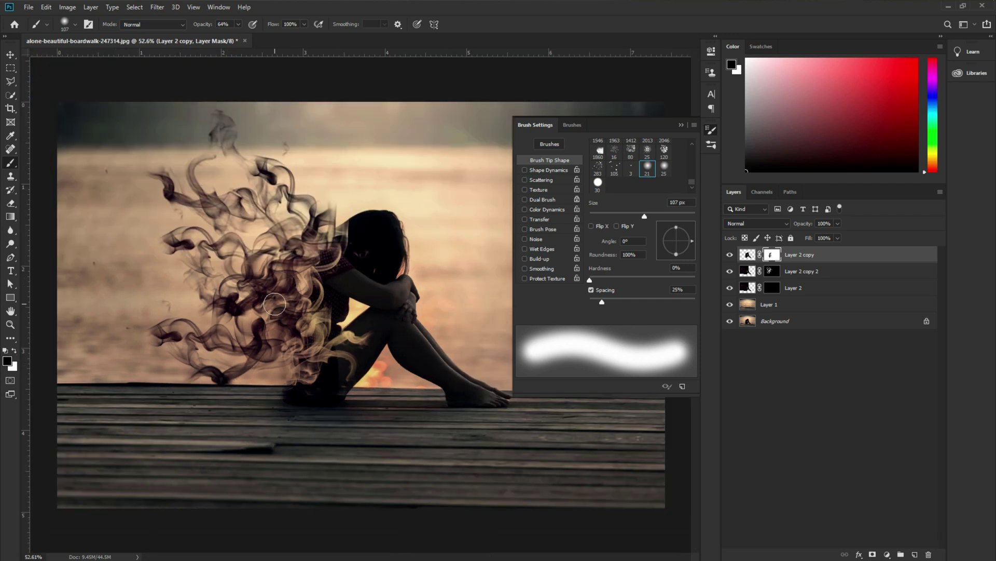
{"action": "scroll", "coordinate": [280, 307], "scroll_direction": "down", "scroll_amount": 1}
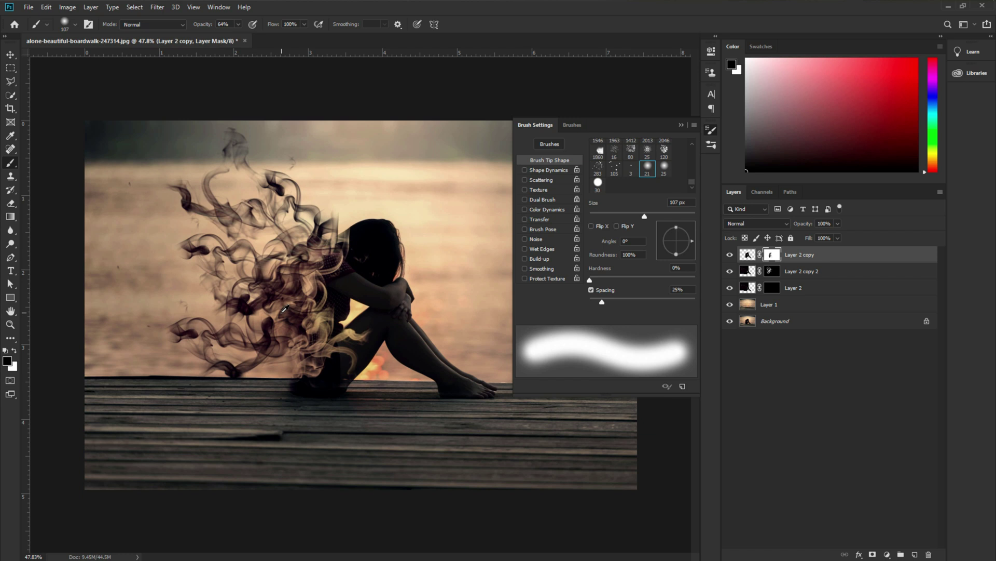
Target the Layer 2 mask with white as foreground colour and enlarge the 1860 px particle tip to 3311 px.
{"action": "left_click", "coordinate": [773, 289]}
{"action": "left_click", "coordinate": [14, 352]}
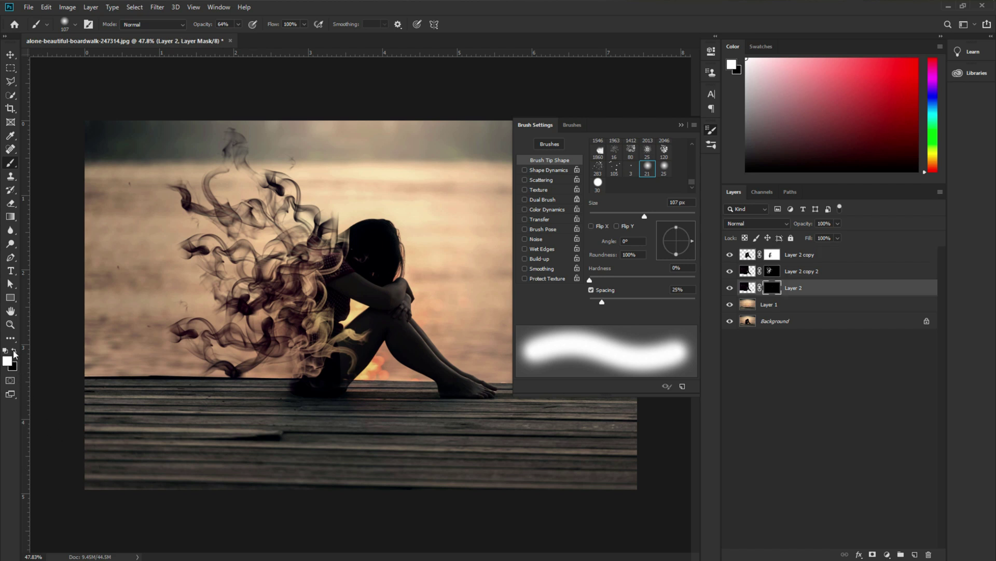
{"action": "left_click", "coordinate": [600, 151]}
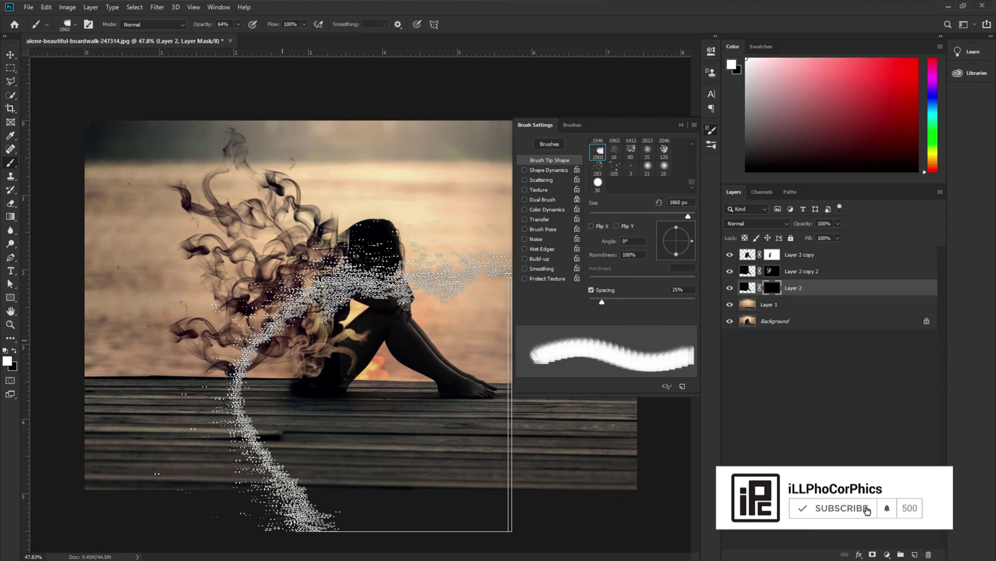
{"action": "key", "text": "bracketright"}
{"action": "key", "text": "bracketright"}
{"action": "key", "text": "bracketright"}
{"action": "key", "text": "bracketright"}
{"action": "key", "text": "bracketright"}
{"action": "key", "text": "bracketright"}
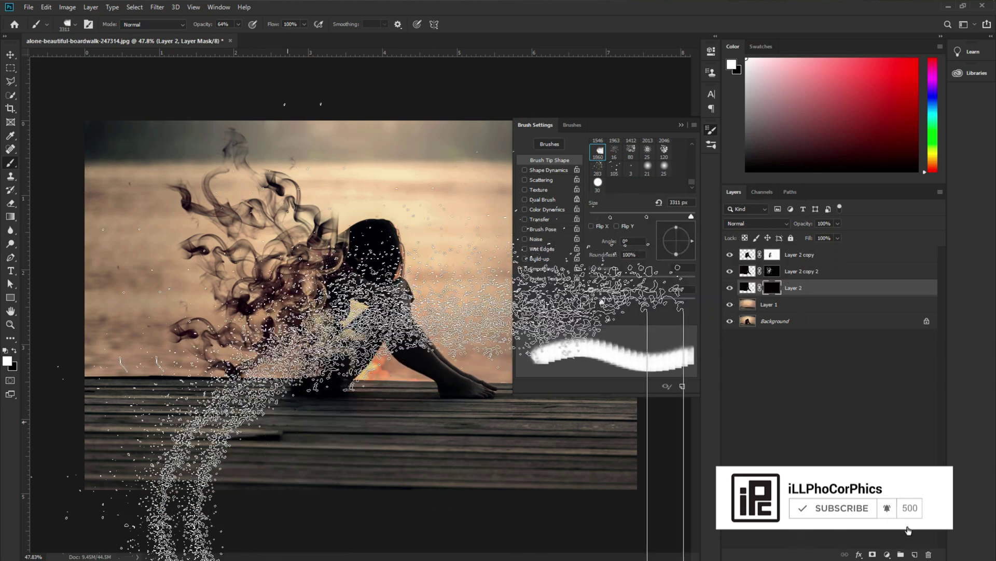
Enlarge the particle tip to 4618 px and stamp flying specks around the smoke on the Layer 2 mask.
{"action": "scroll", "coordinate": [362, 305], "scroll_direction": "down", "scroll_amount": 5}
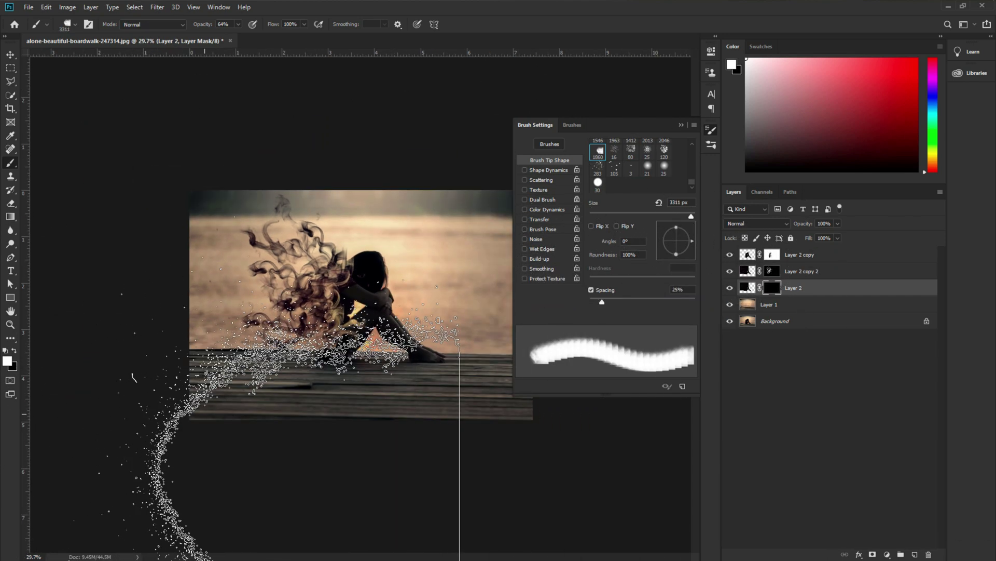
{"action": "left_click_drag", "start_coordinate": [179, 247], "coordinate": [180, 247]}
{"action": "left_click", "coordinate": [180, 247]}
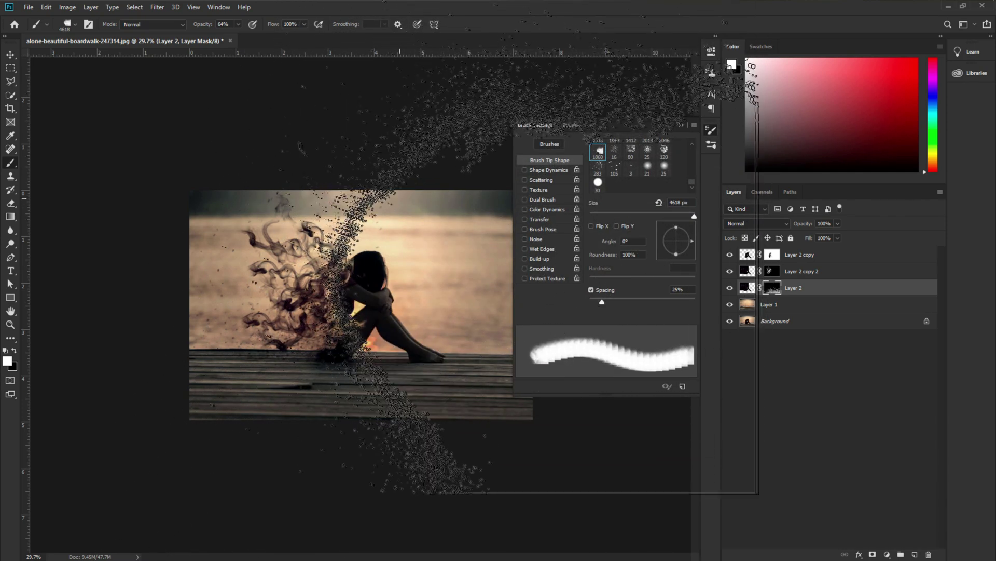
{"action": "scroll", "coordinate": [366, 245], "scroll_direction": "up", "scroll_amount": 2}
{"action": "scroll", "coordinate": [367, 245], "scroll_direction": "up", "scroll_amount": 2}
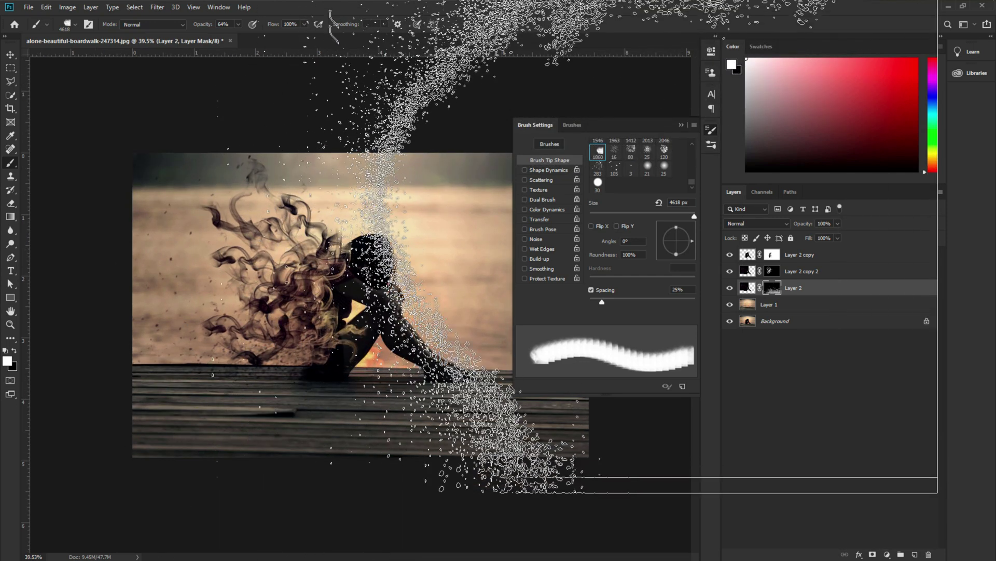
{"action": "scroll", "coordinate": [366, 245], "scroll_direction": "down", "scroll_amount": 4}
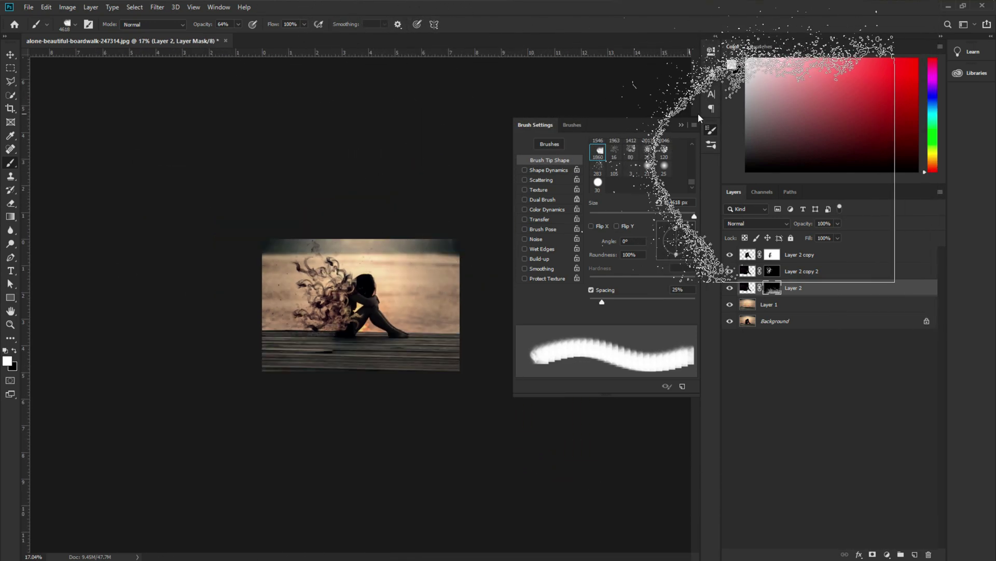
{"action": "left_click", "coordinate": [681, 125]}
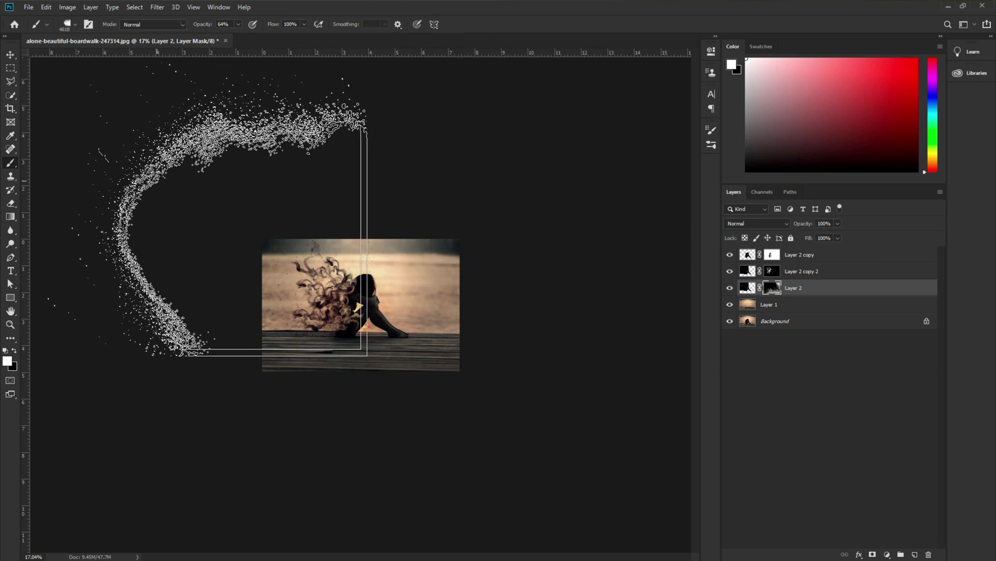
Rotate the particle tip to -179°, stamp more specks across the sky above the smoke, and switch to the Move tool.
{"action": "left_click", "coordinate": [712, 130]}
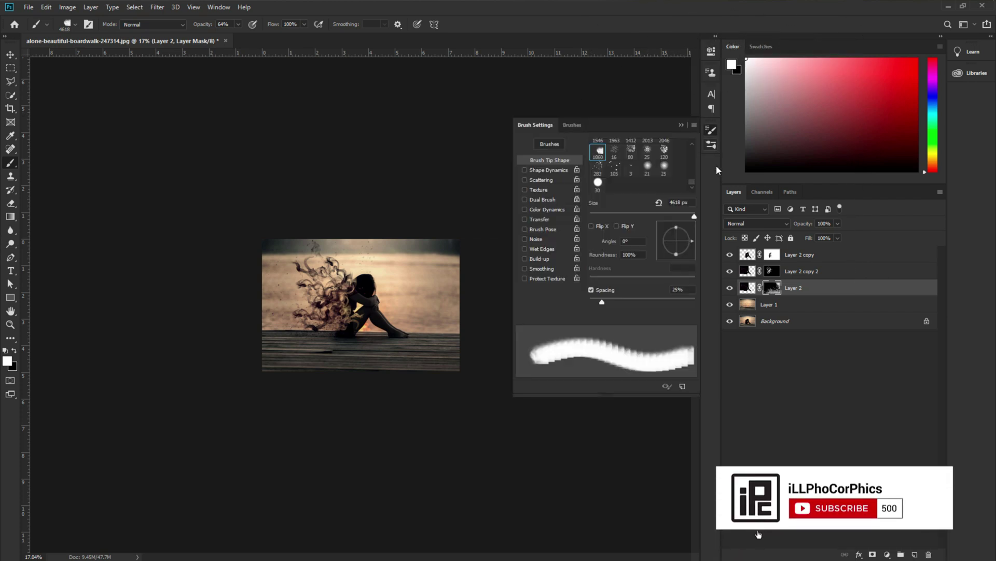
{"action": "left_click_drag", "start_coordinate": [693, 241], "coordinate": [662, 241]}
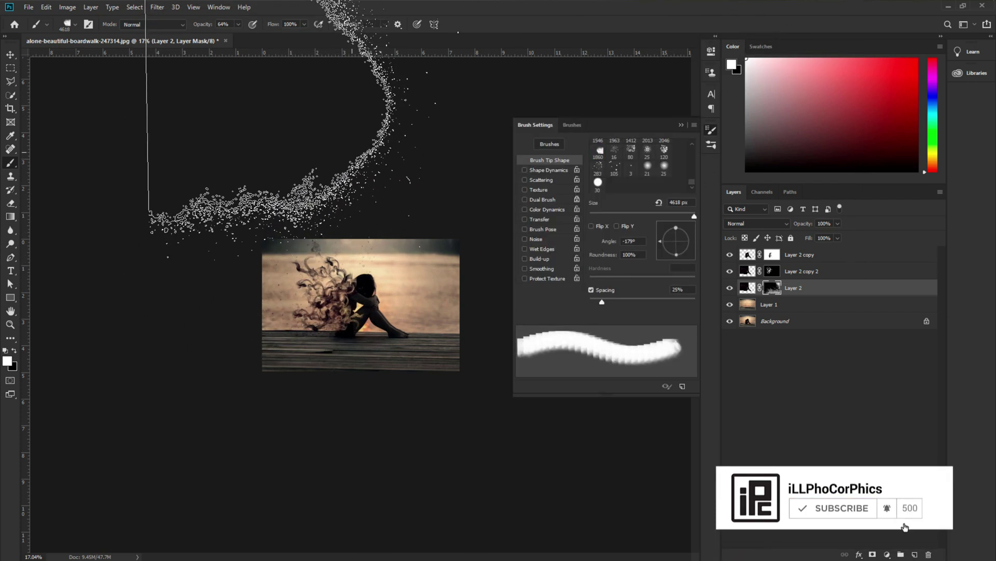
{"action": "scroll", "coordinate": [292, 444], "scroll_direction": "up", "scroll_amount": 5}
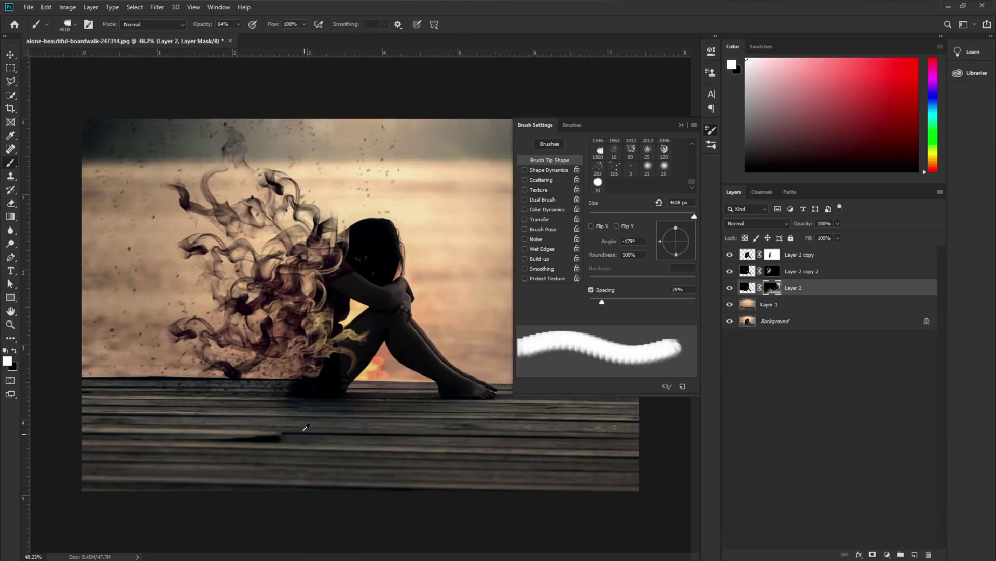
{"action": "scroll", "coordinate": [307, 427], "scroll_direction": "down", "scroll_amount": 2}
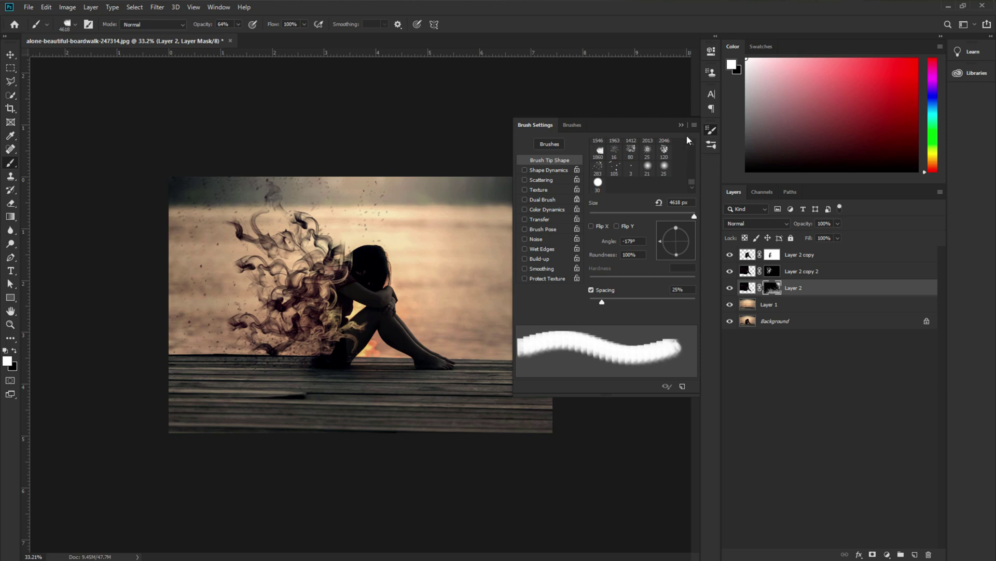
{"action": "left_click", "coordinate": [680, 125]}
{"action": "scroll", "coordinate": [360, 304], "scroll_direction": "up", "scroll_amount": 2}
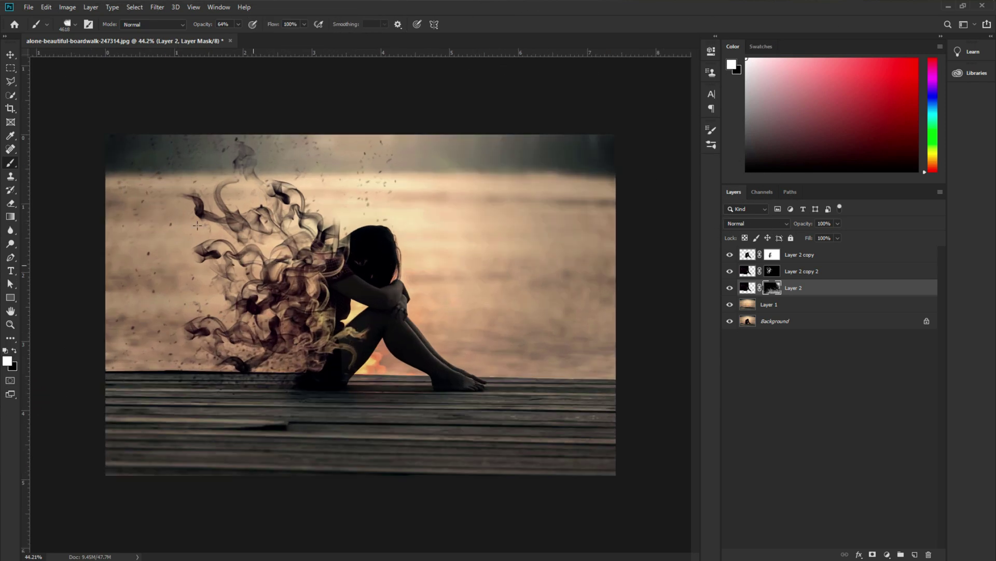
{"action": "left_click", "coordinate": [10, 56]}
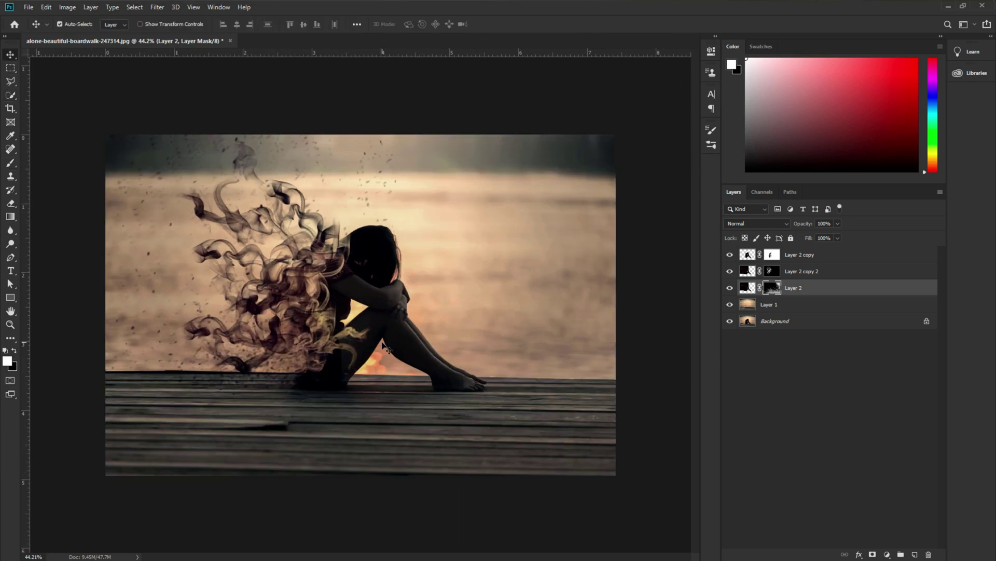
{"action": "scroll", "coordinate": [384, 348], "scroll_direction": "up", "scroll_amount": 1}
{"action": "scroll", "coordinate": [378, 344], "scroll_direction": "down", "scroll_amount": 1}
{"action": "scroll", "coordinate": [330, 365], "scroll_direction": "up", "scroll_amount": 1}
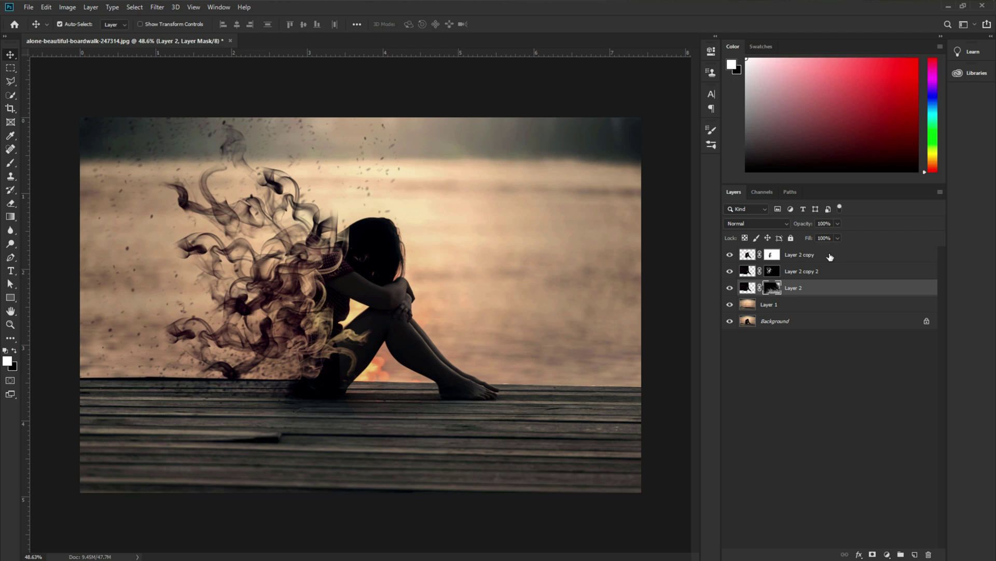
Add a Color Lookup adjustment layer above Layer 2 copy.
{"action": "left_click", "coordinate": [812, 258]}
{"action": "left_click", "coordinate": [886, 554]}
{"action": "left_click", "coordinate": [880, 499]}
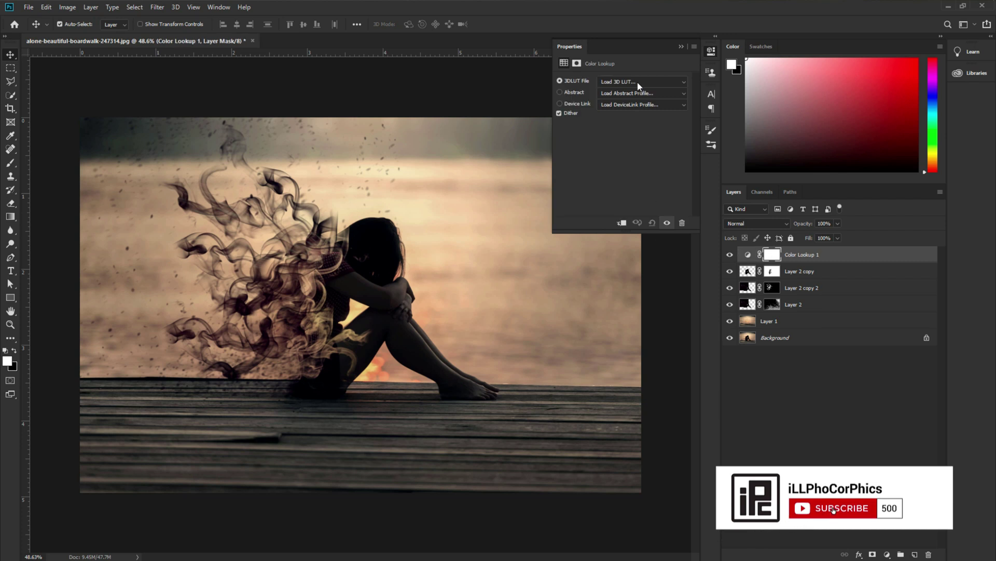
Try the 2Strip and Bleach Bypass looks on the Color Lookup layer.
{"action": "left_click", "coordinate": [639, 83]}
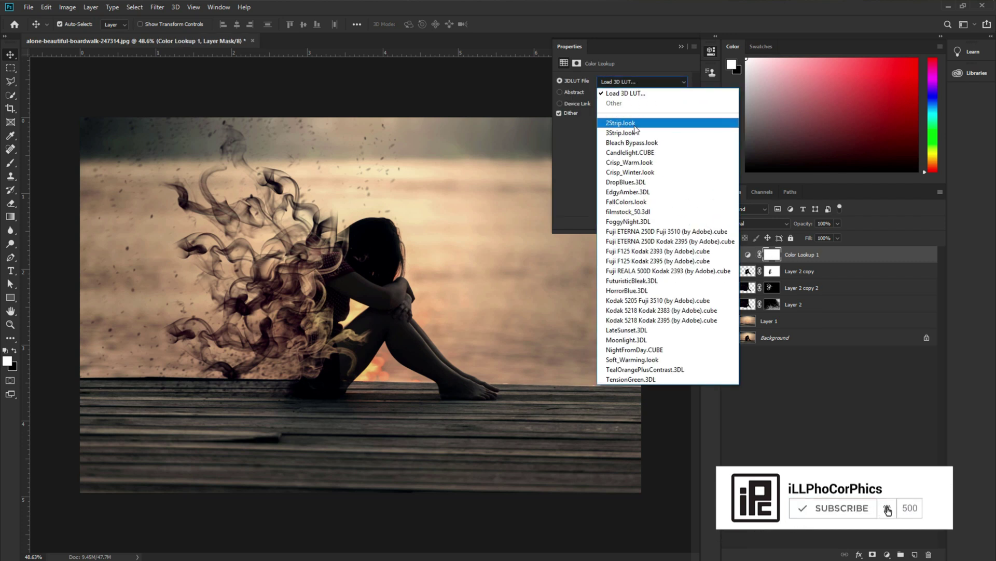
{"action": "left_click", "coordinate": [634, 126]}
{"action": "left_click", "coordinate": [644, 84]}
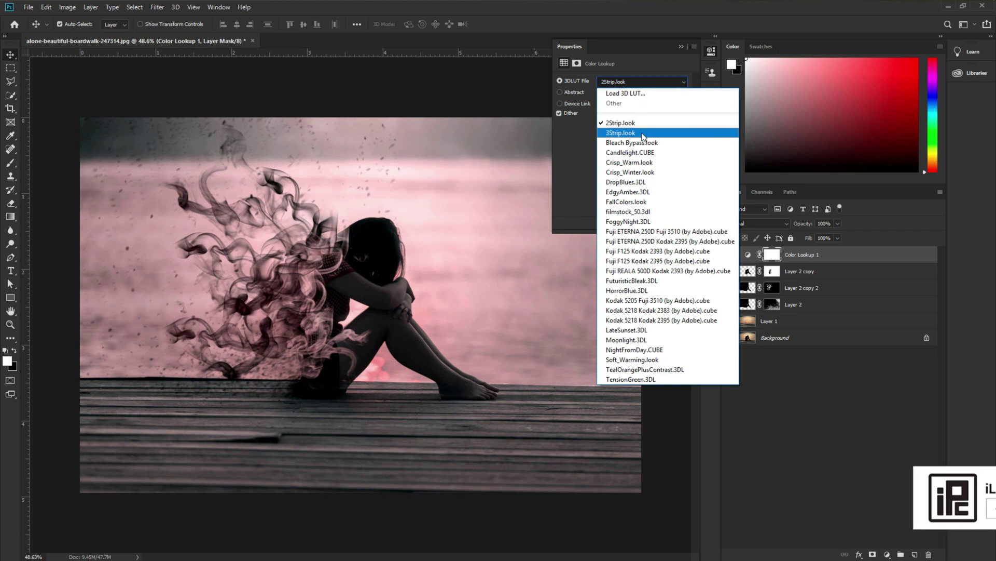
{"action": "left_click", "coordinate": [643, 142]}
Apply the Candlelight.CUBE 3D LUT to the Color Lookup layer and lower the layer's opacity to 39%.
{"action": "left_click", "coordinate": [643, 82]}
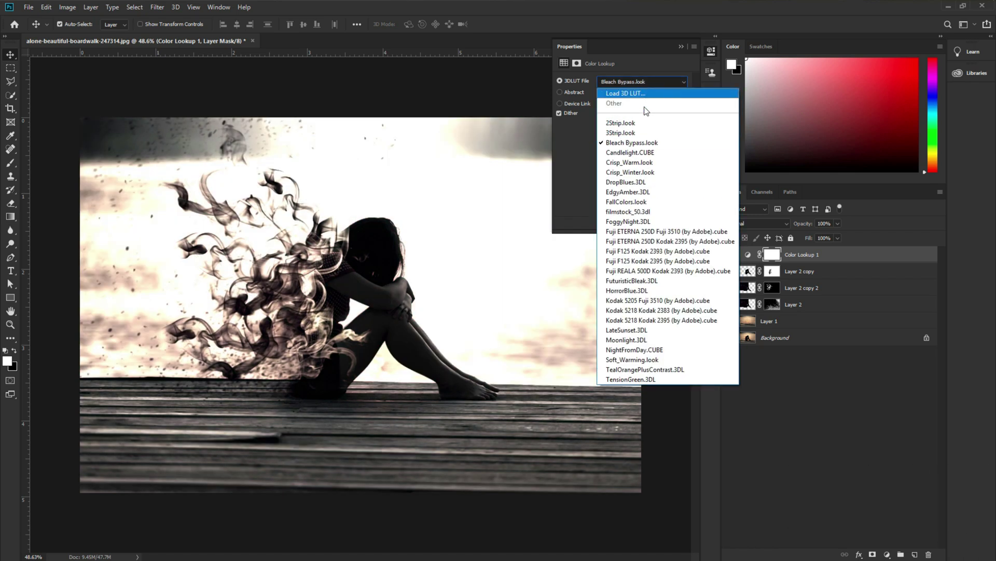
{"action": "left_click", "coordinate": [644, 151]}
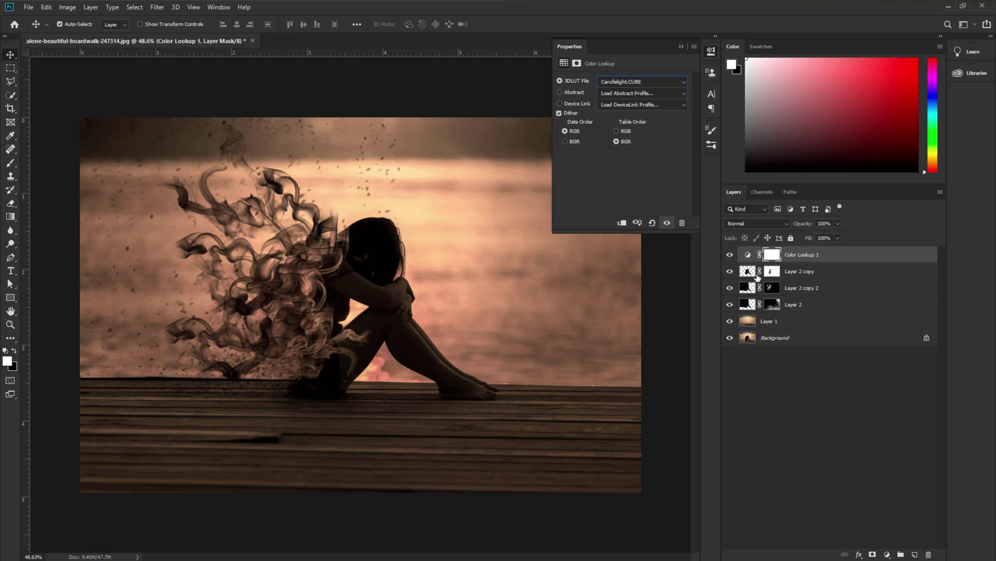
{"action": "left_click_drag", "start_coordinate": [803, 227], "coordinate": [771, 233]}
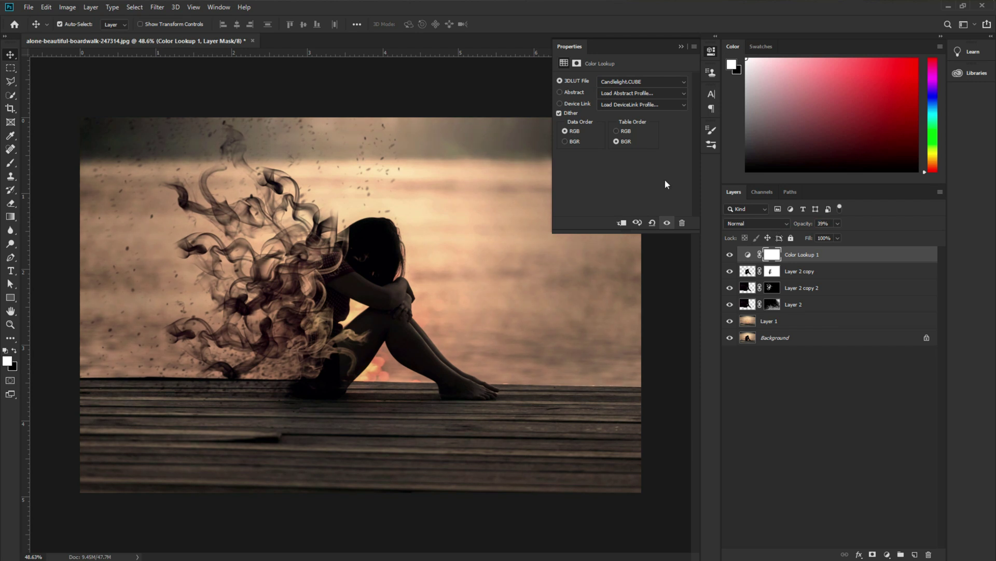
{"action": "left_click", "coordinate": [681, 47]}
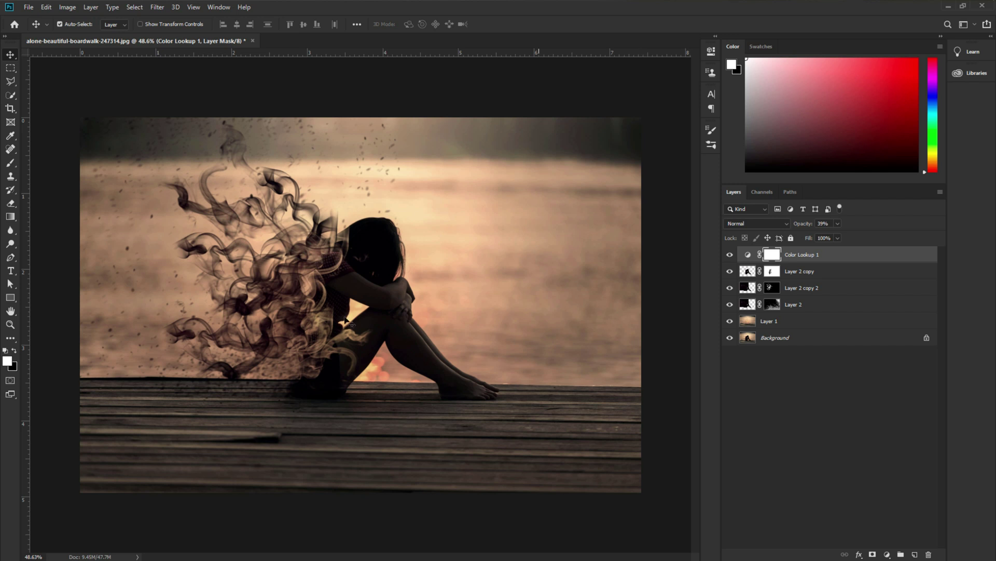
Compare the composite with the original photo by showing only the Background layer and restoring all the others.
{"action": "scroll", "coordinate": [324, 311], "scroll_direction": "up", "scroll_amount": 2}
{"action": "scroll", "coordinate": [325, 311], "scroll_direction": "down", "scroll_amount": 2}
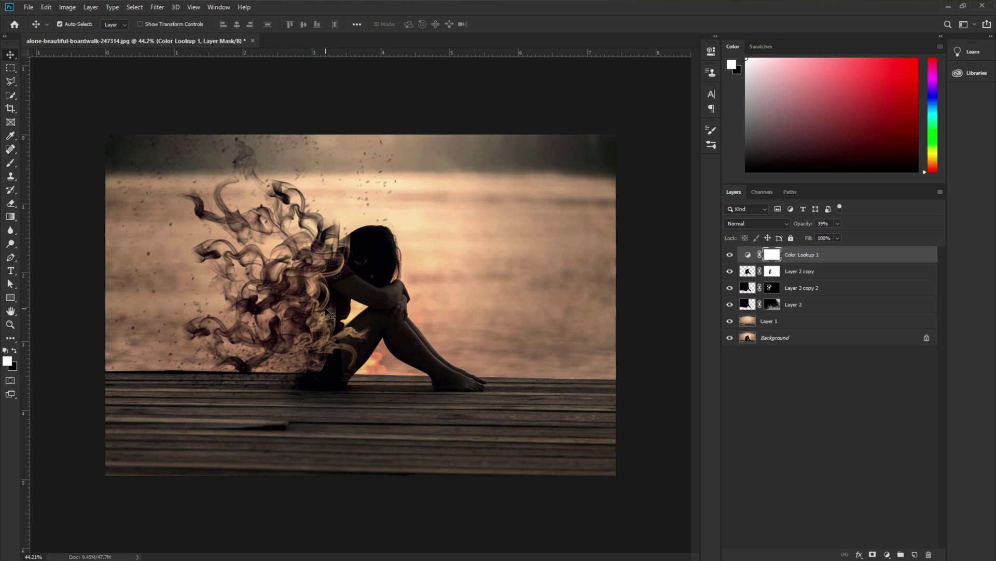
{"action": "left_click", "coordinate": [731, 339], "text": "alt"}
{"action": "left_click", "coordinate": [731, 339], "text": "alt"}
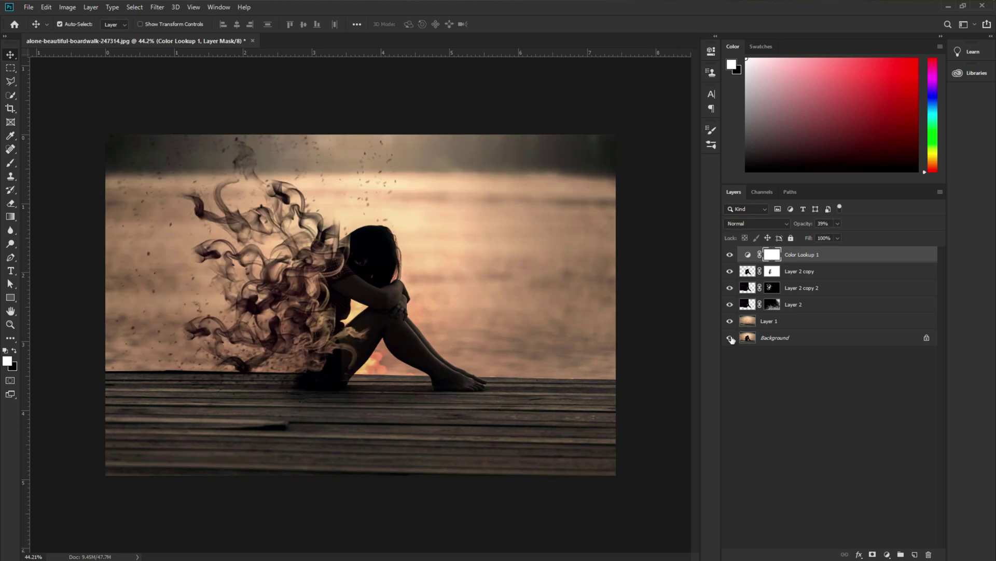